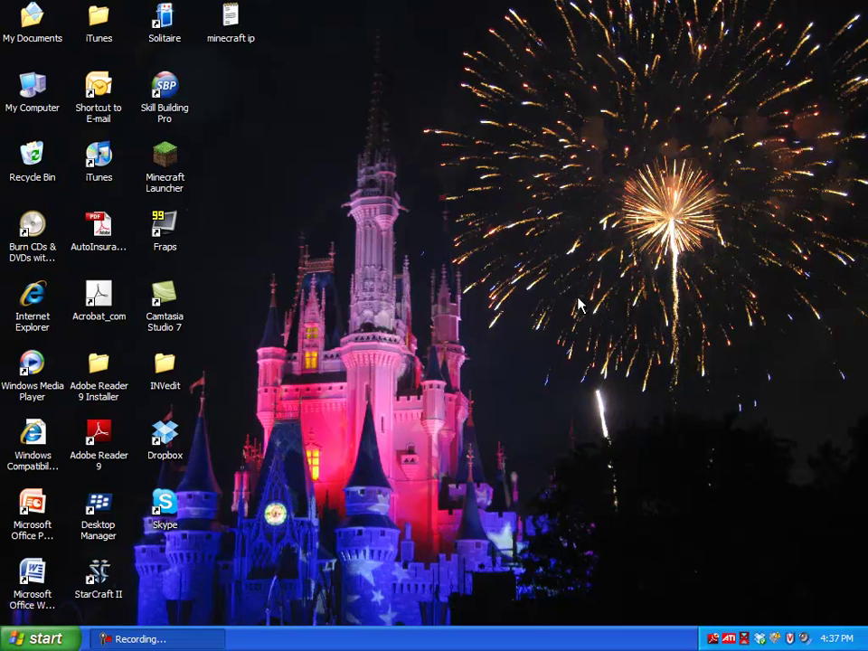
Delete the INVedit folder from the desktop, moving its contents to the Recycle Bin.
left_click_drag(597, 153, 721, 268)
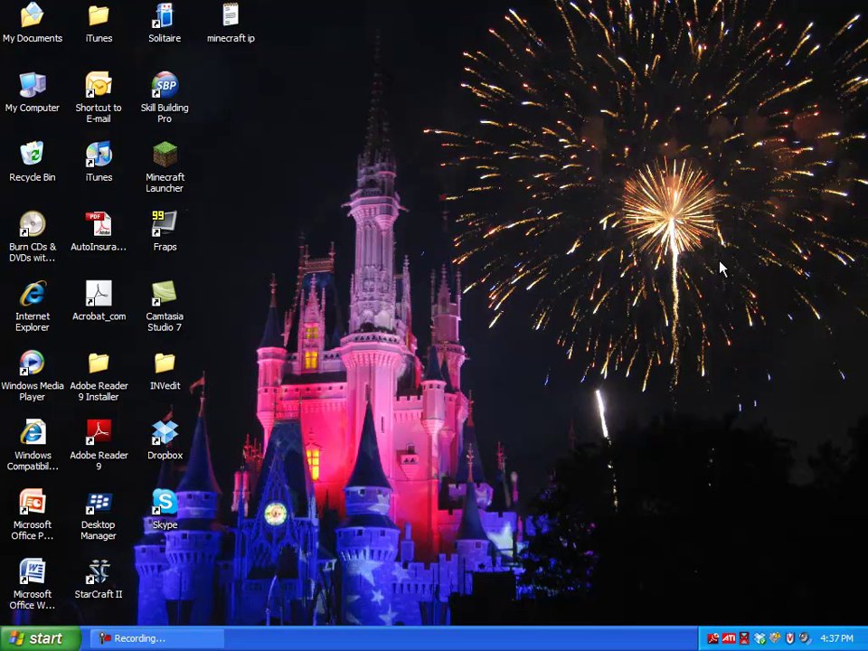
right_click(163, 362)
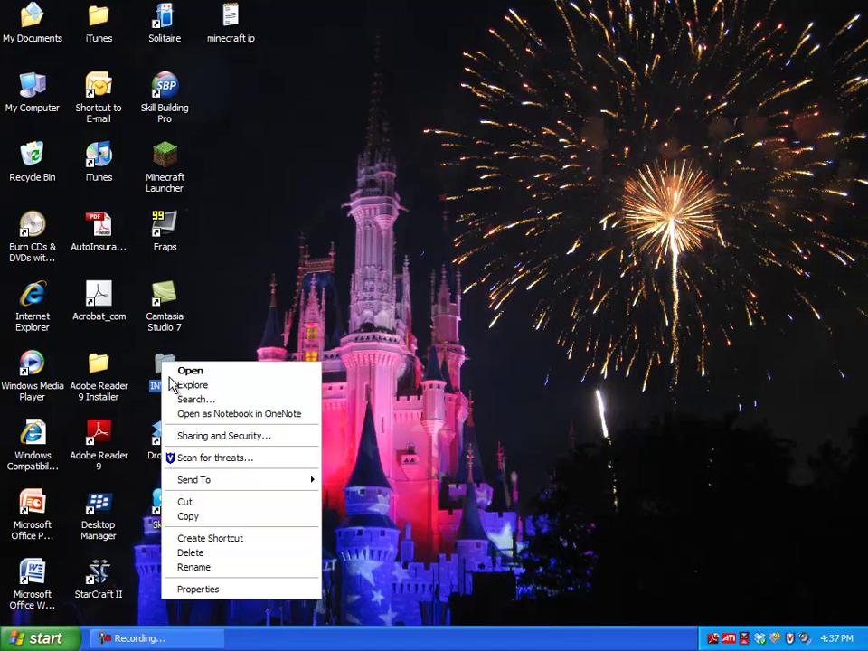
left_click(205, 564)
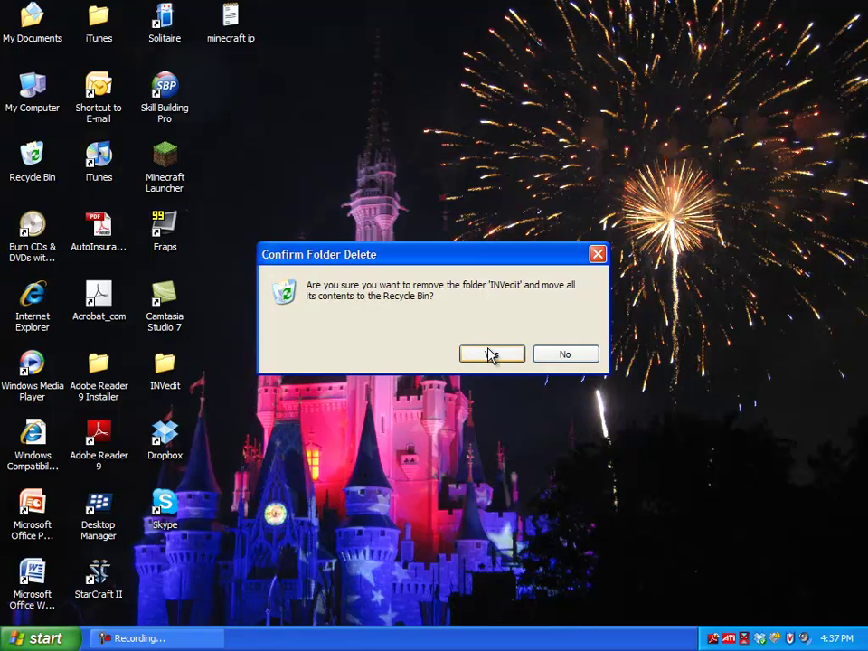
left_click(491, 355)
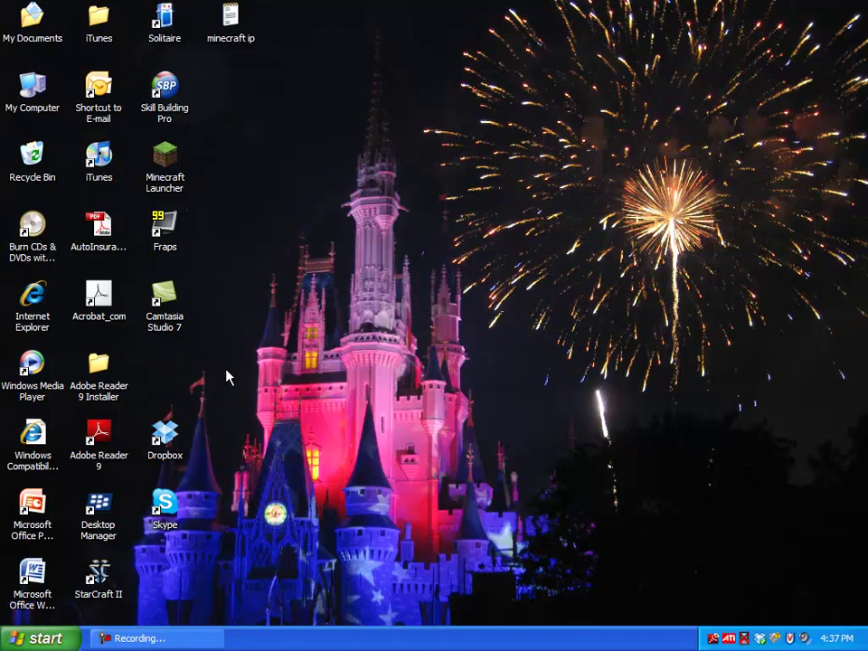
Switch to Internet Explorer, search the web for "minecraft forums" and open the Minecraft Forums index page.
double_click(33, 303)
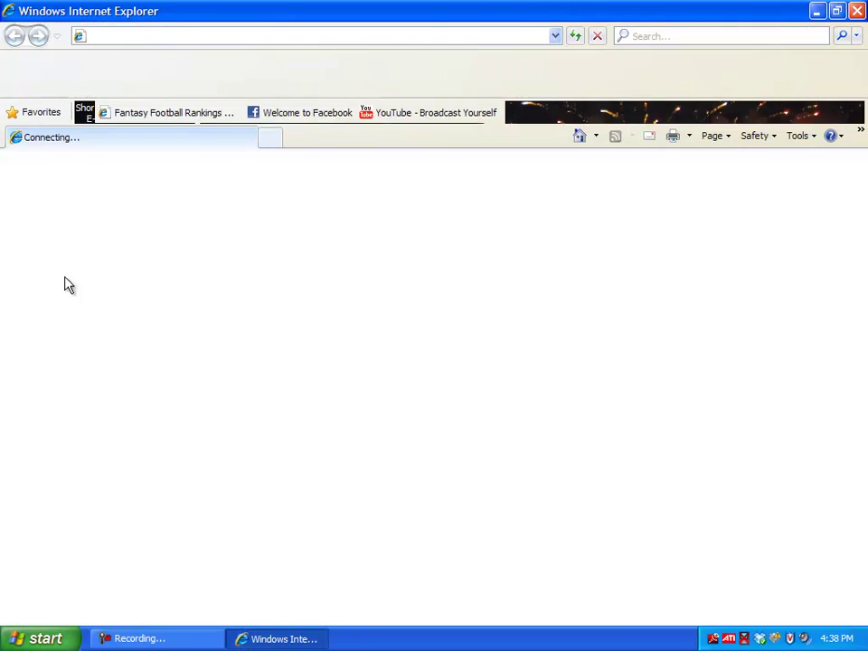
left_click(642, 36)
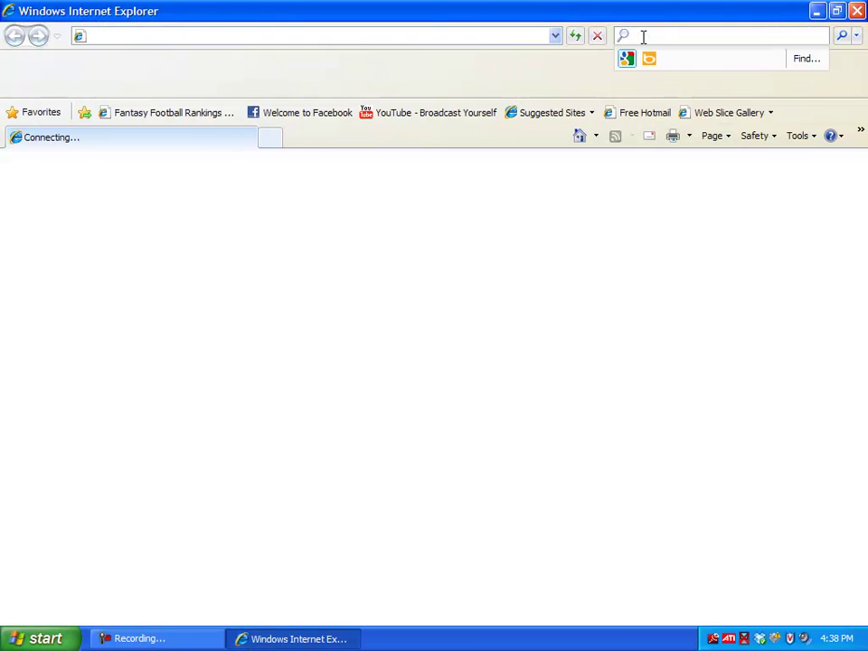
type("minecraf")
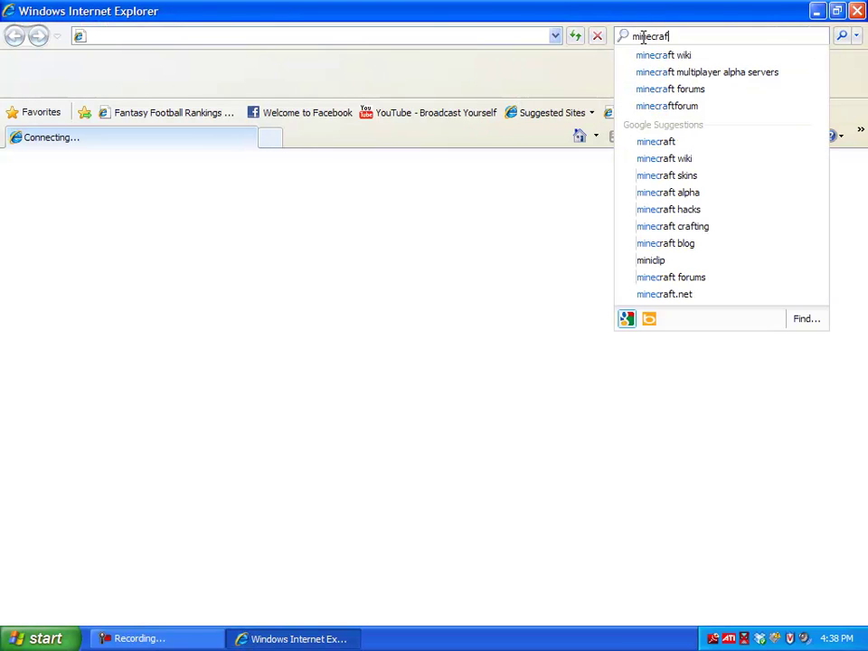
type("t")
left_click(667, 90)
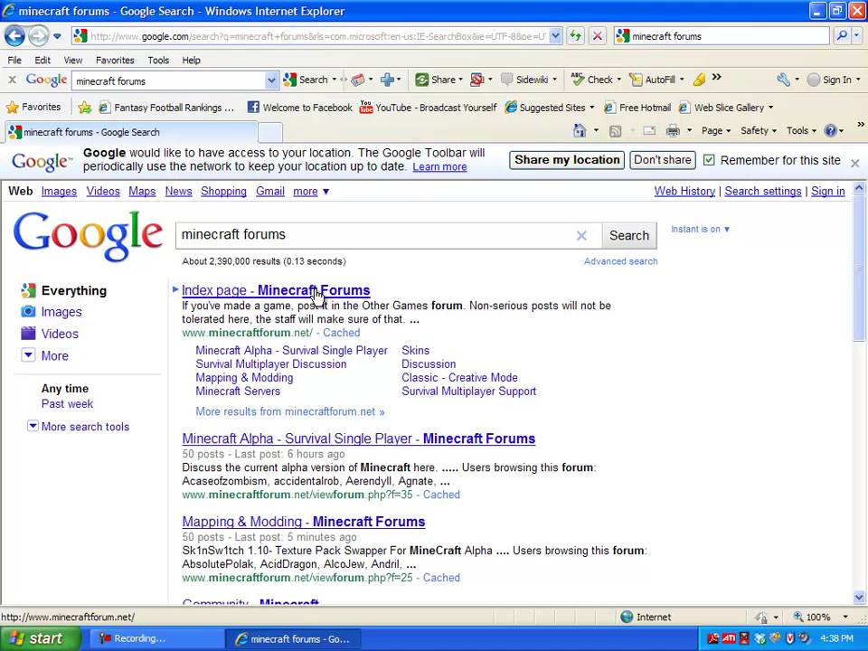
left_click(315, 292)
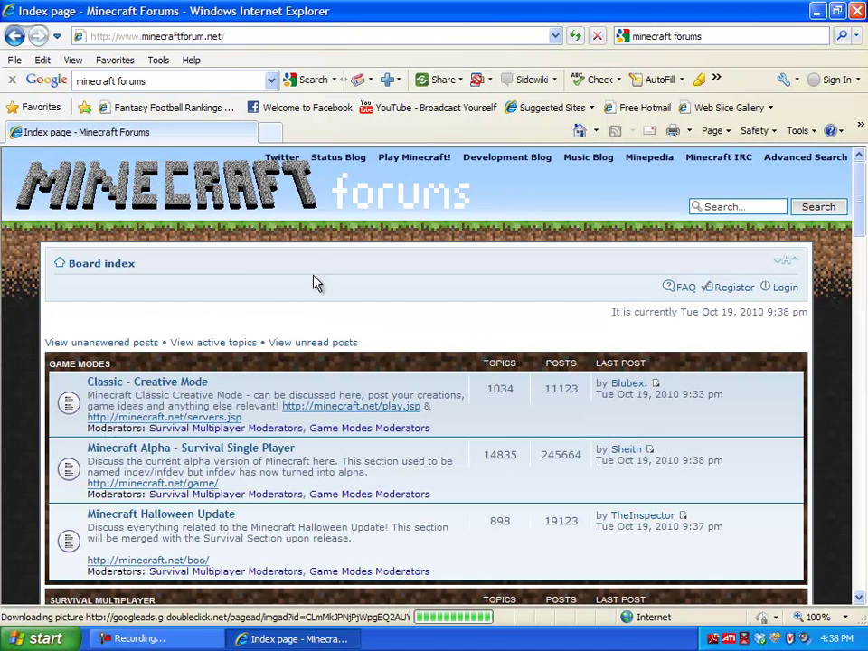
Open the guides/tutorials/tools Compendium topic in the Minecraft Alpha - Survival Single Player forum and follow its INVedit link under Useful tools.
left_click(180, 452)
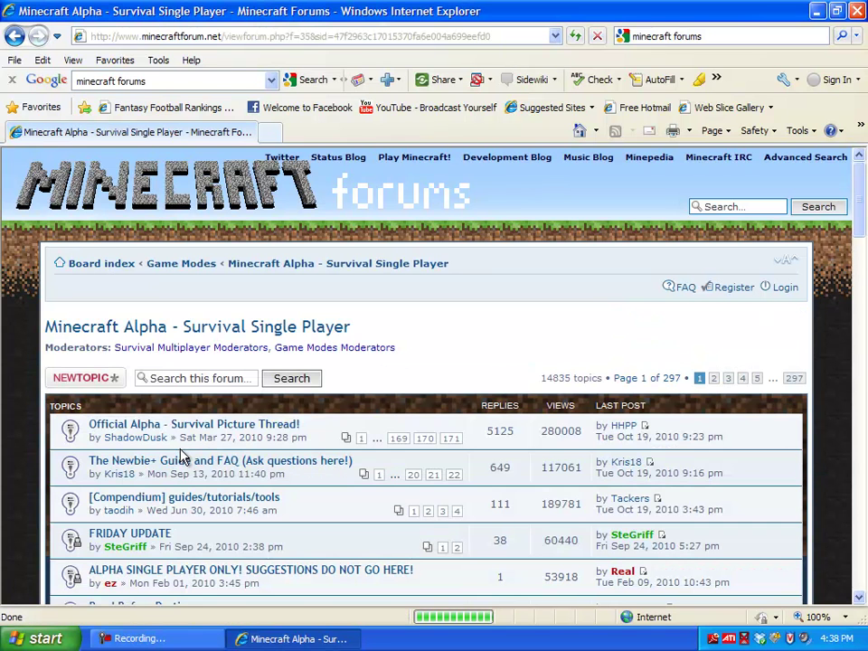
left_click(194, 502)
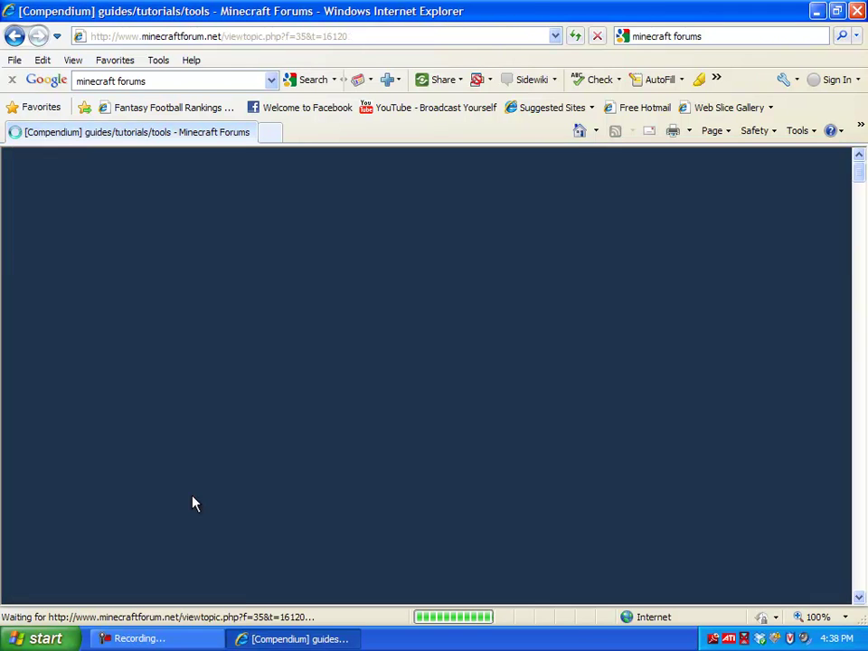
scroll(330, 463, "down", 2)
scroll(330, 463, "down", 8)
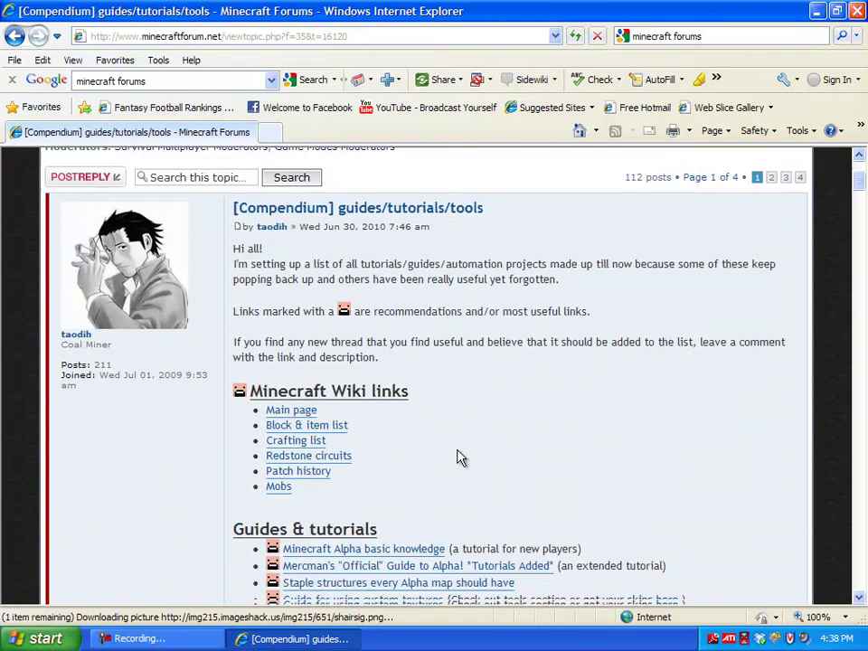
scroll(461, 449, "down", 3)
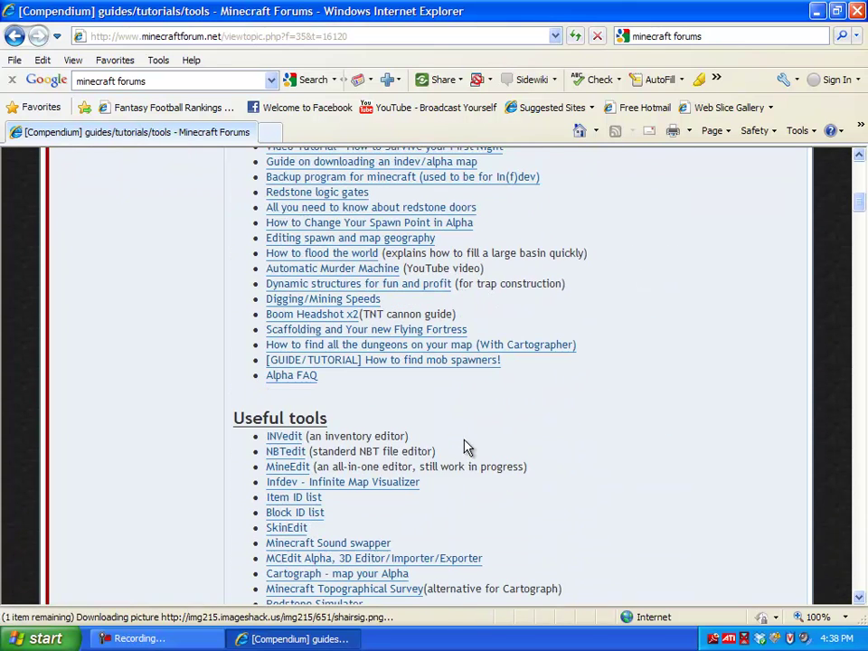
left_click(288, 439)
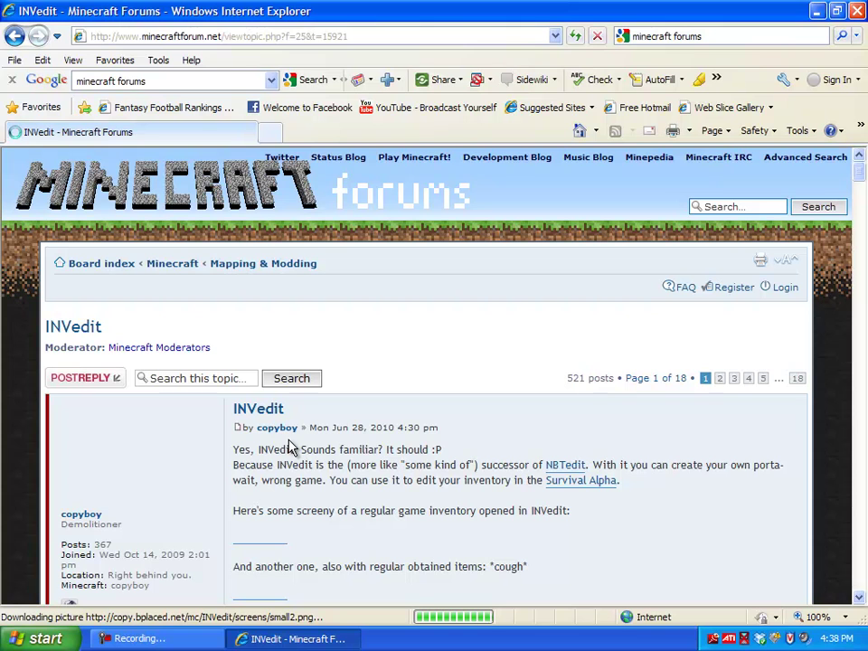
Download INVedit.zip from the main download link in the INVedit topic's first post and open it directly.
scroll(371, 427, "down", 1)
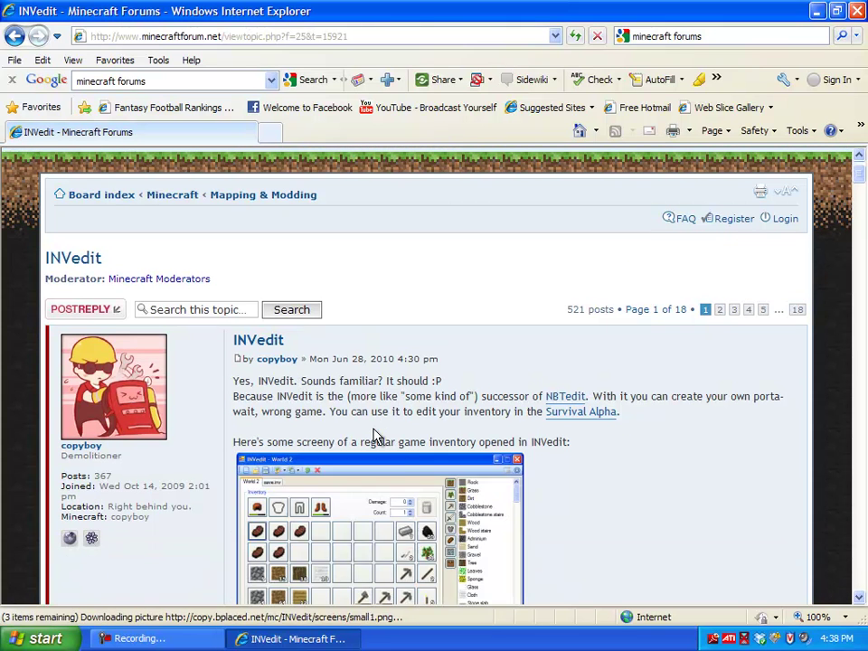
scroll(377, 435, "down", 2)
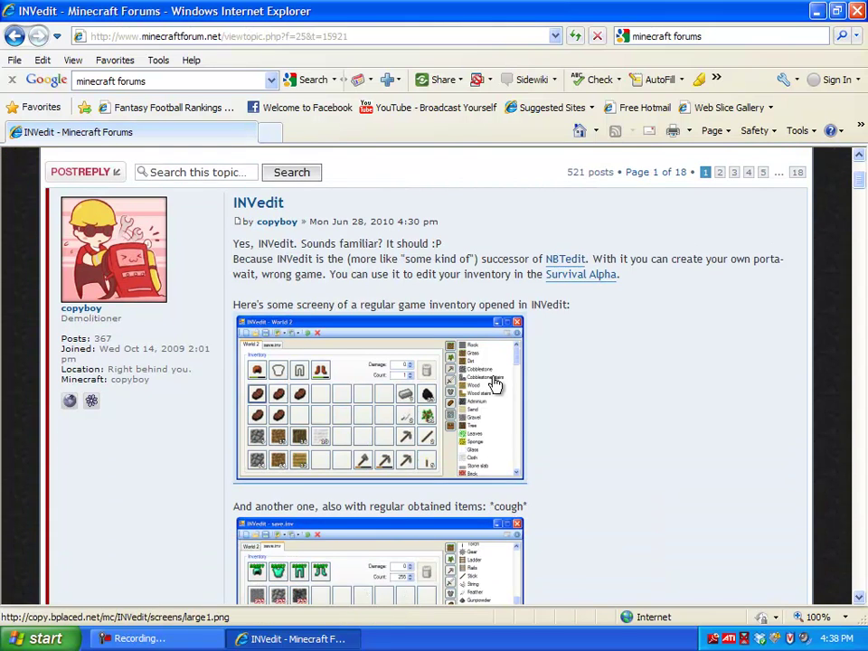
scroll(607, 406, "down", 1)
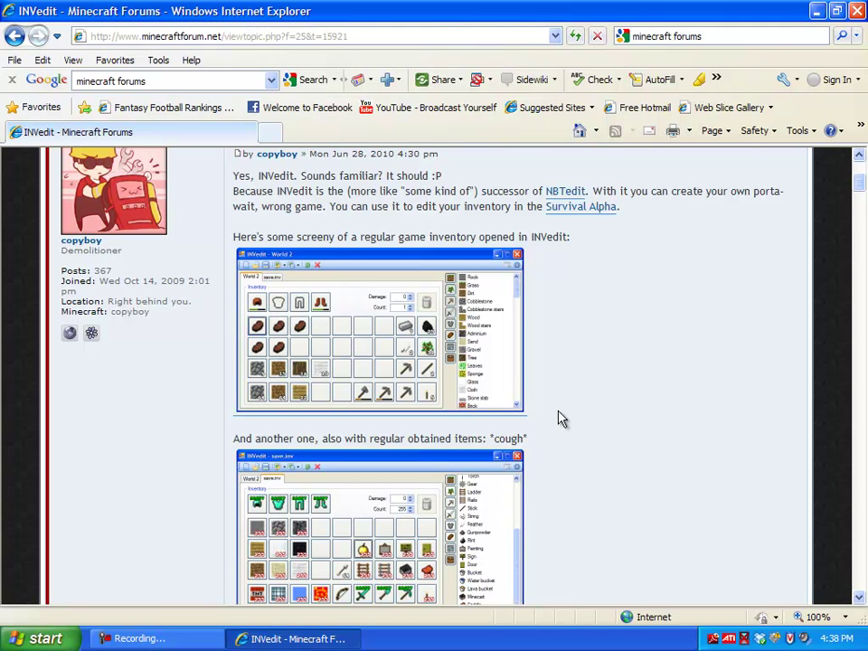
scroll(560, 411, "down", 4)
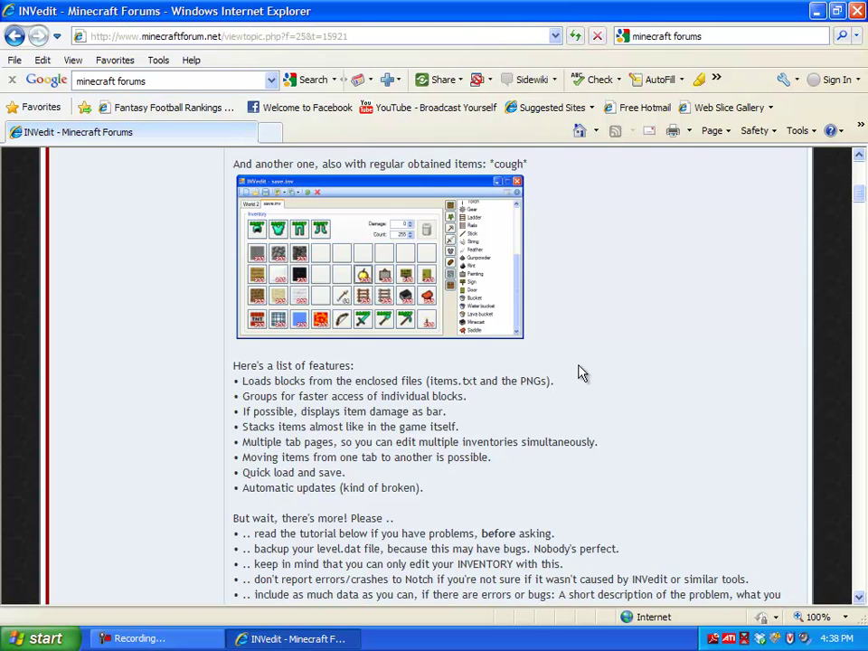
scroll(581, 373, "down", 4)
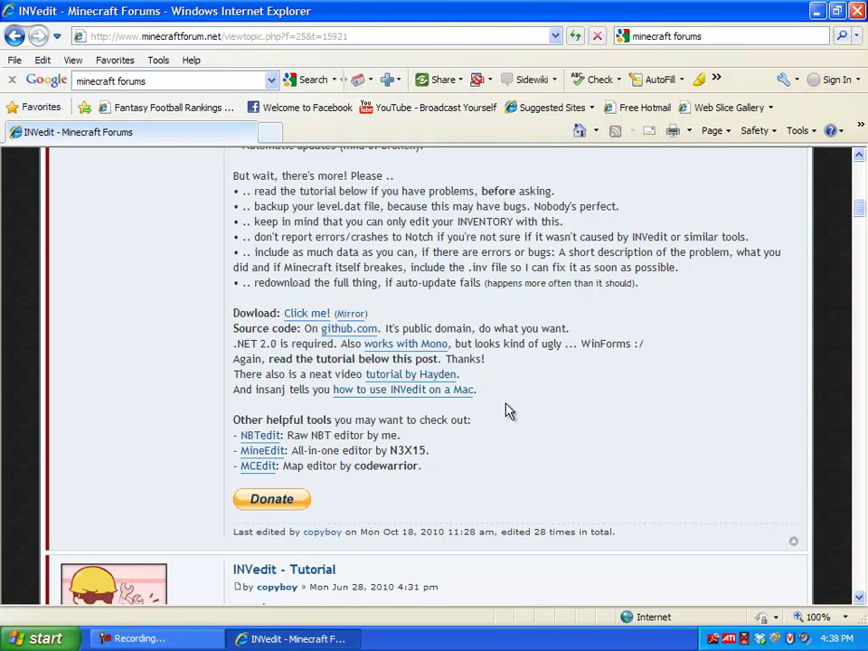
left_click(304, 317)
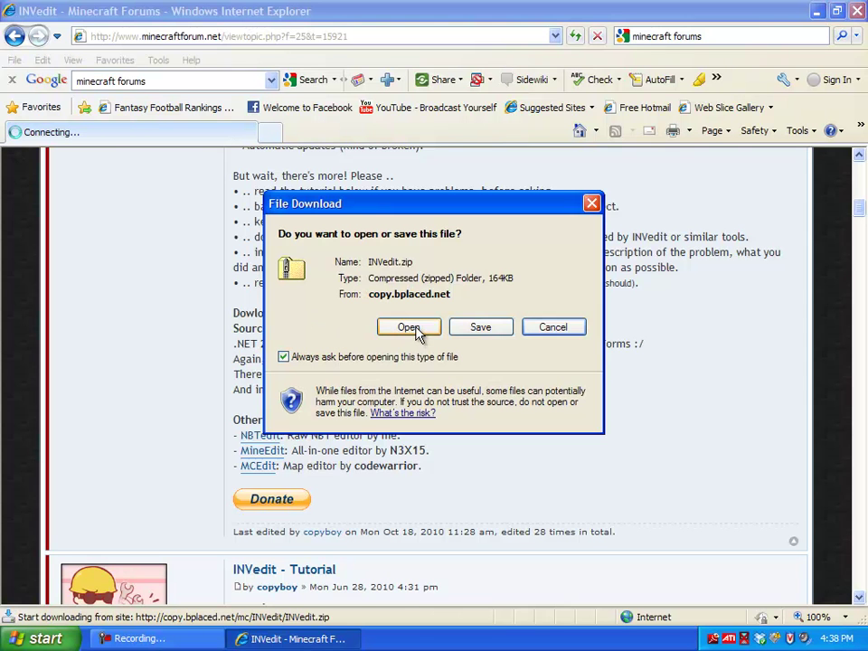
left_click(408, 327)
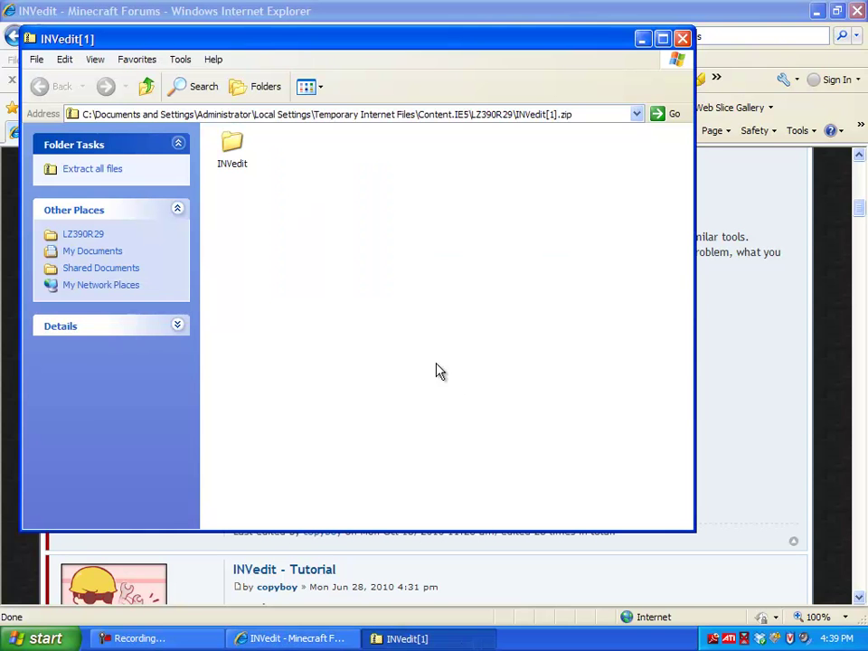
Extract all files of the INVedit archive to the Desktop and show the extracted files.
right_click(237, 151)
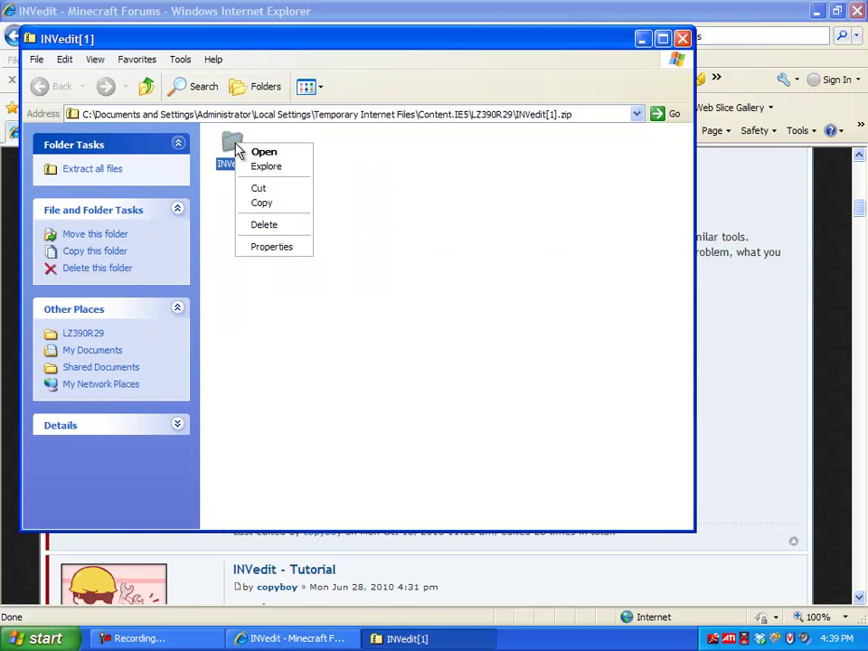
key("Return")
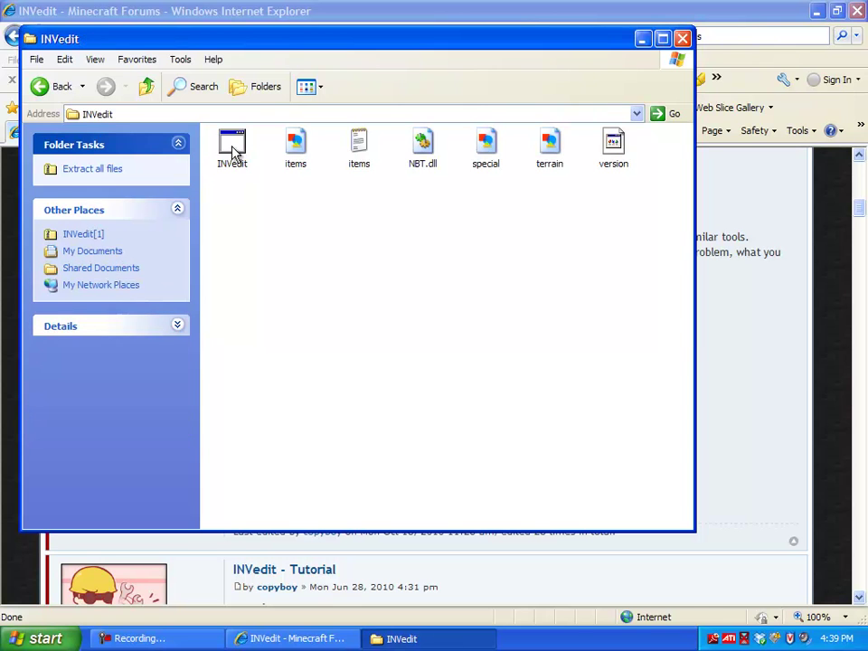
double_click(234, 151)
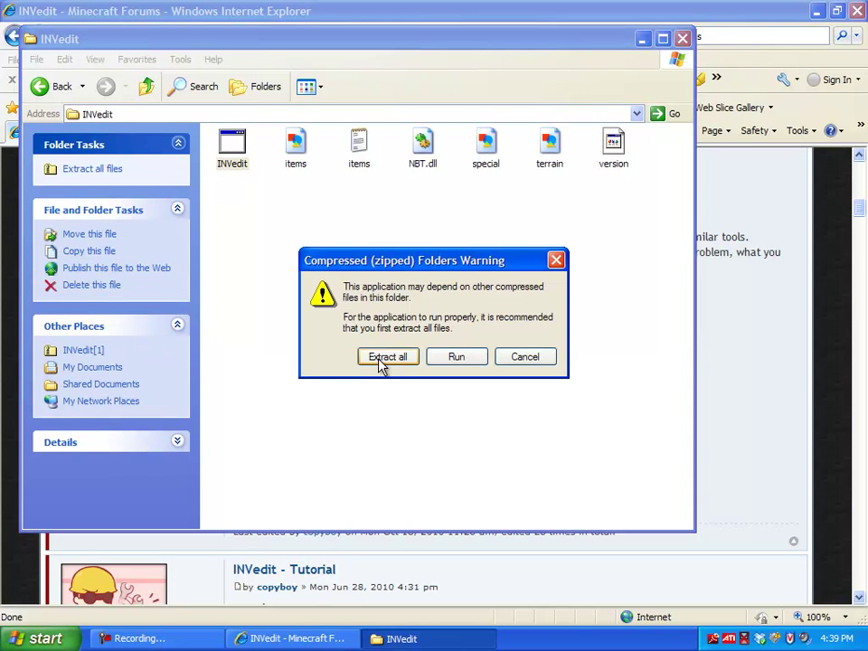
left_click(381, 358)
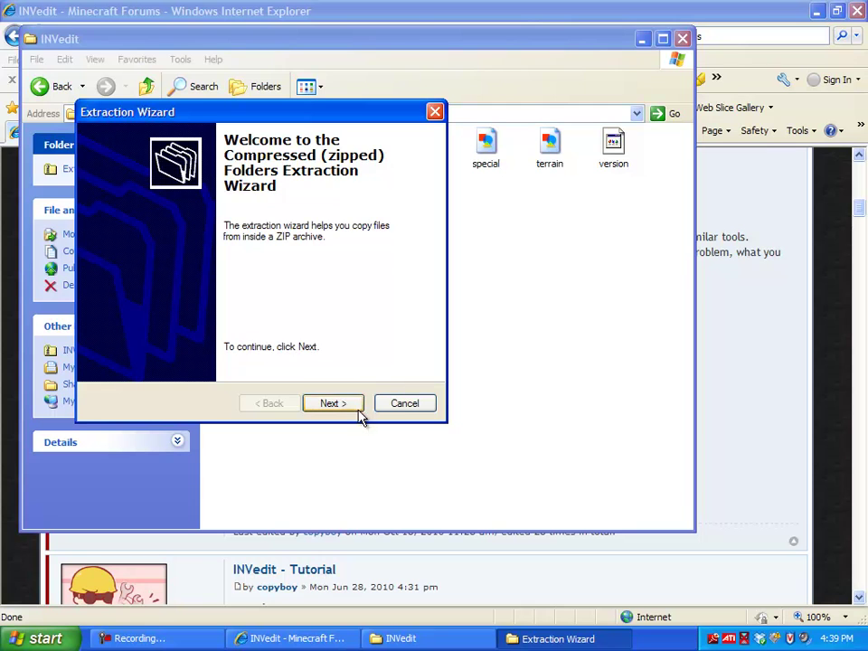
left_click(356, 410)
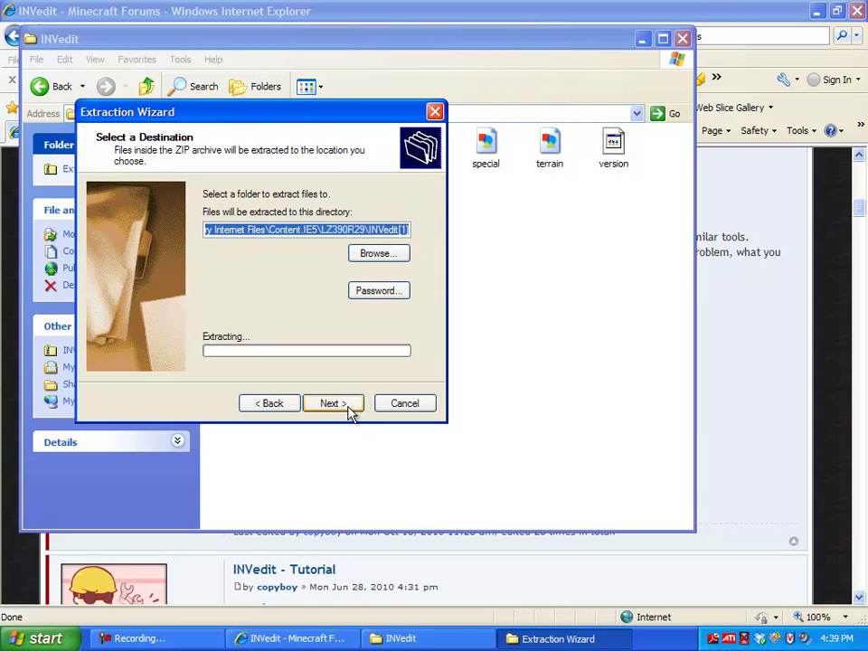
left_click(380, 255)
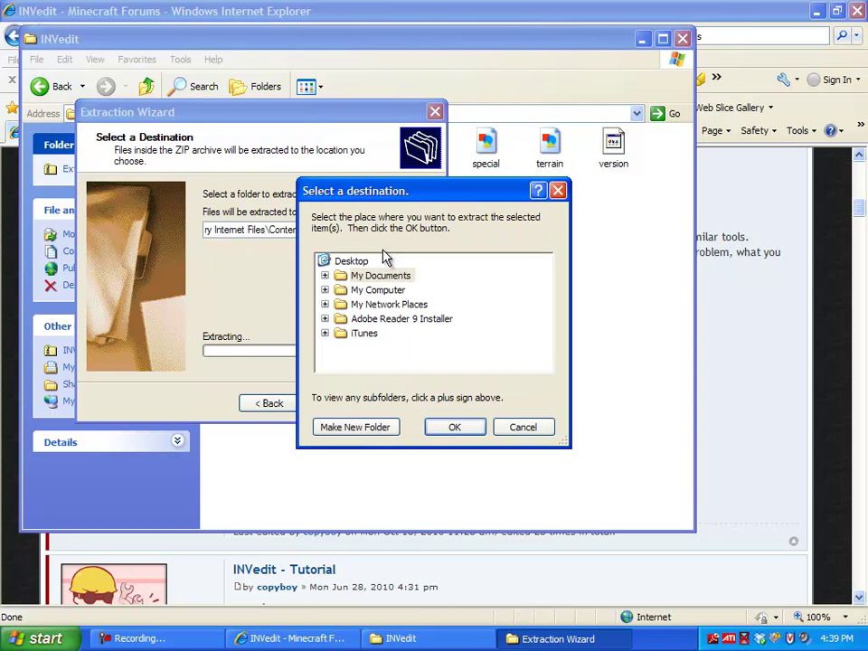
left_click(328, 264)
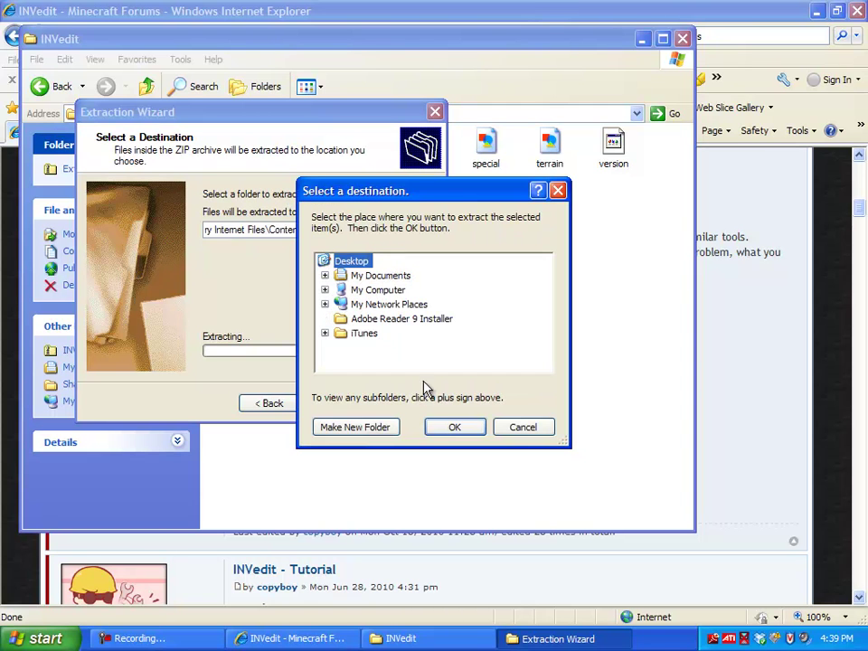
left_click(454, 430)
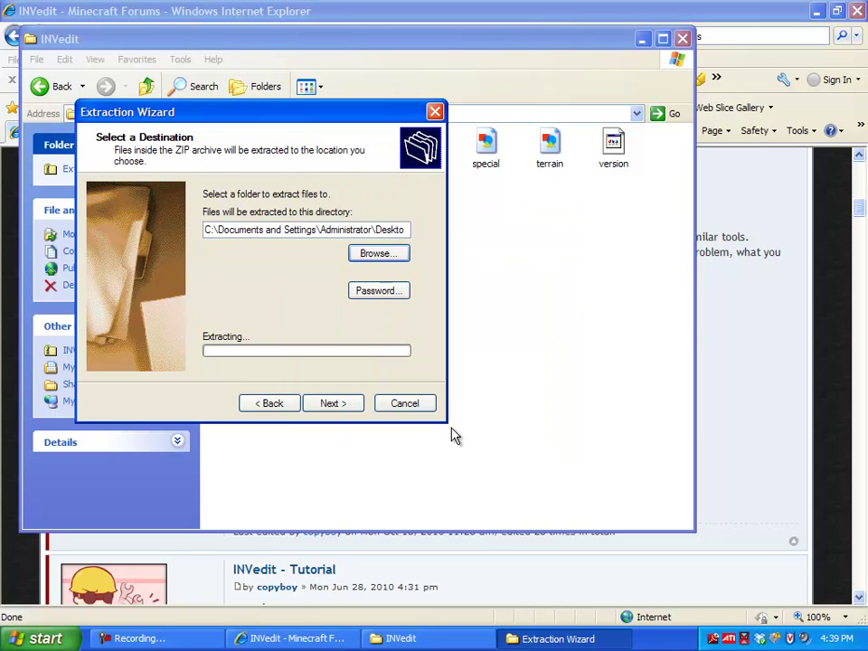
left_click(343, 405)
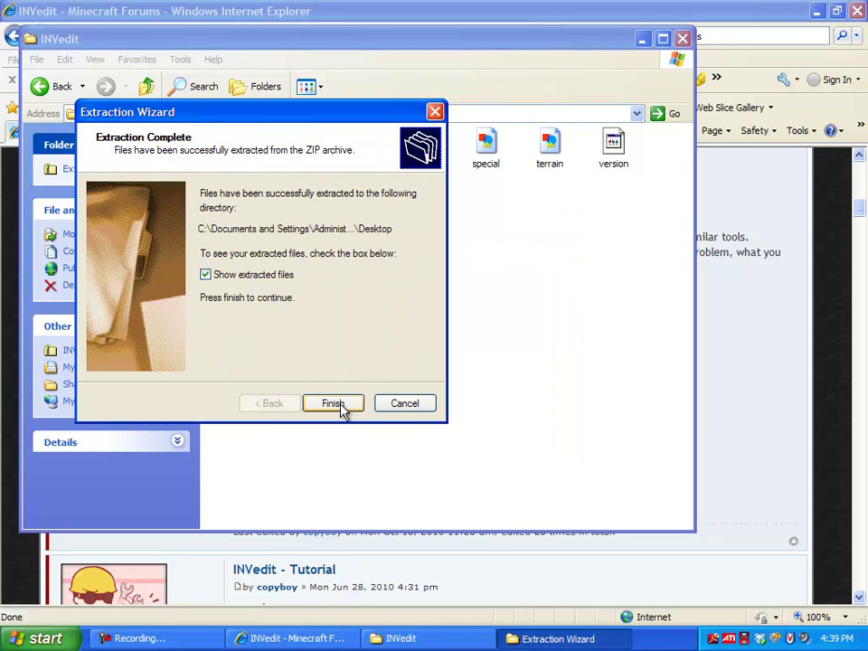
left_click(334, 404)
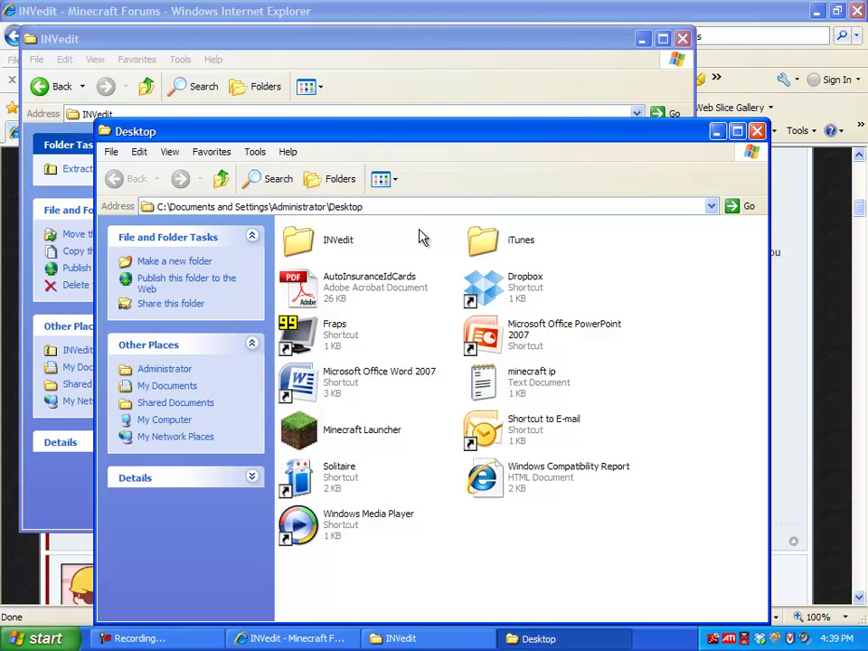
Open the extracted INVedit folder in the Desktop folder window.
left_click_drag(408, 142, 384, 83)
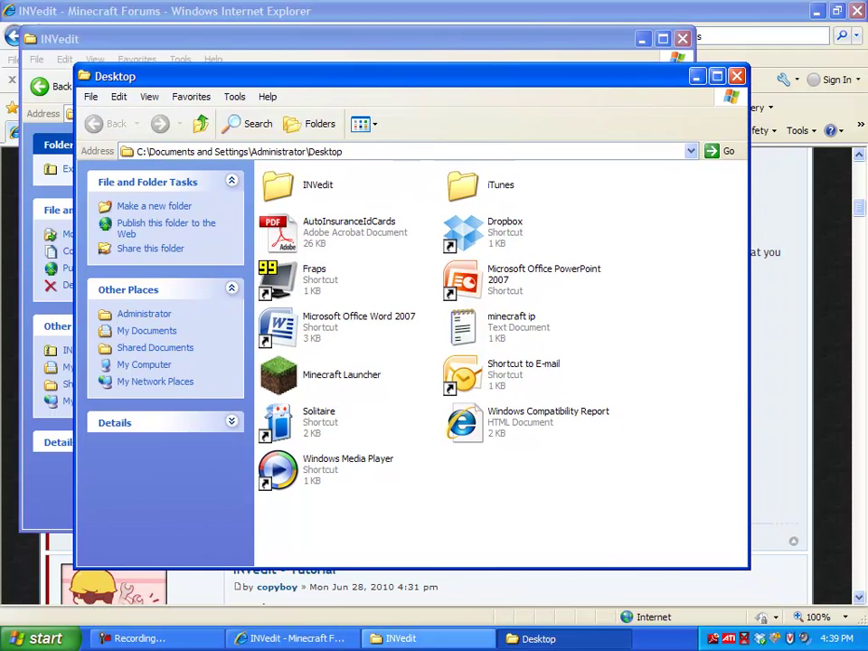
left_click(403, 639)
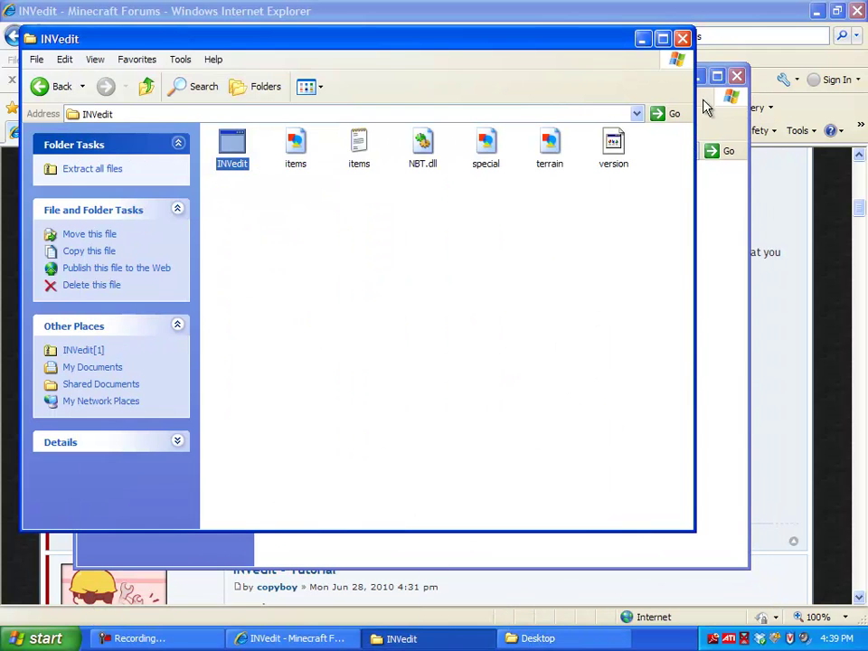
left_click(741, 251)
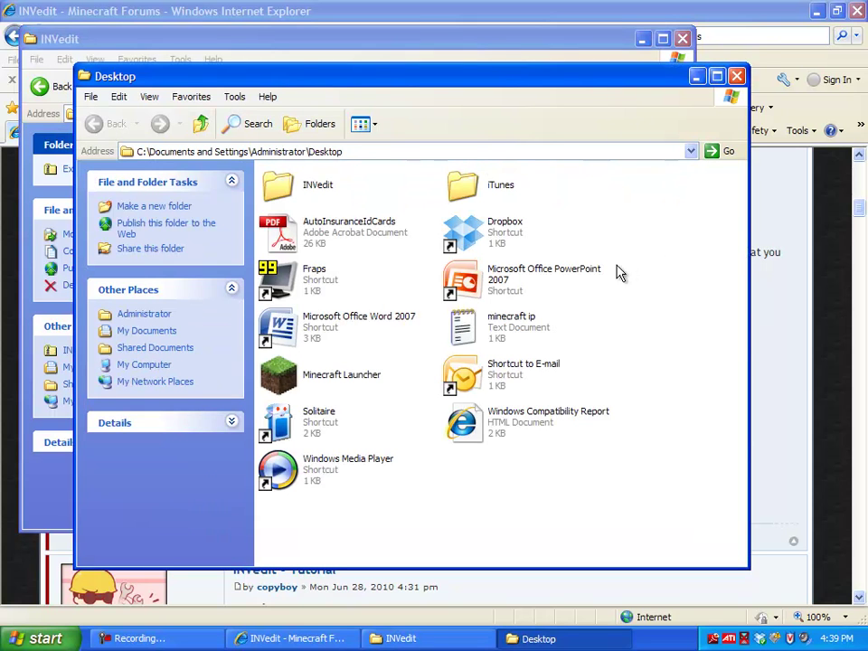
double_click(277, 186)
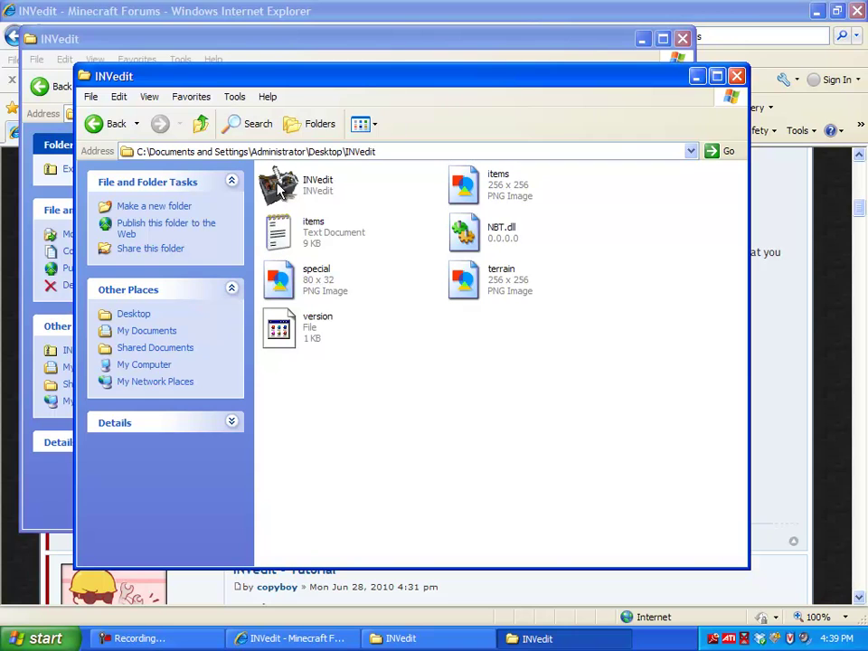
Return the folder window to the Desktop folder and minimize all open windows to reveal the desktop.
left_click(112, 124)
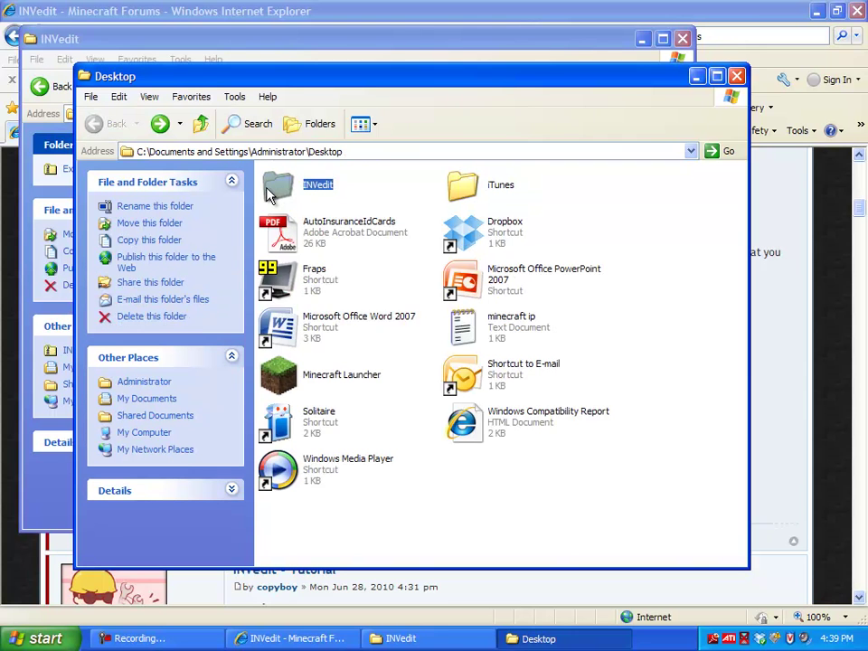
right_click(269, 195)
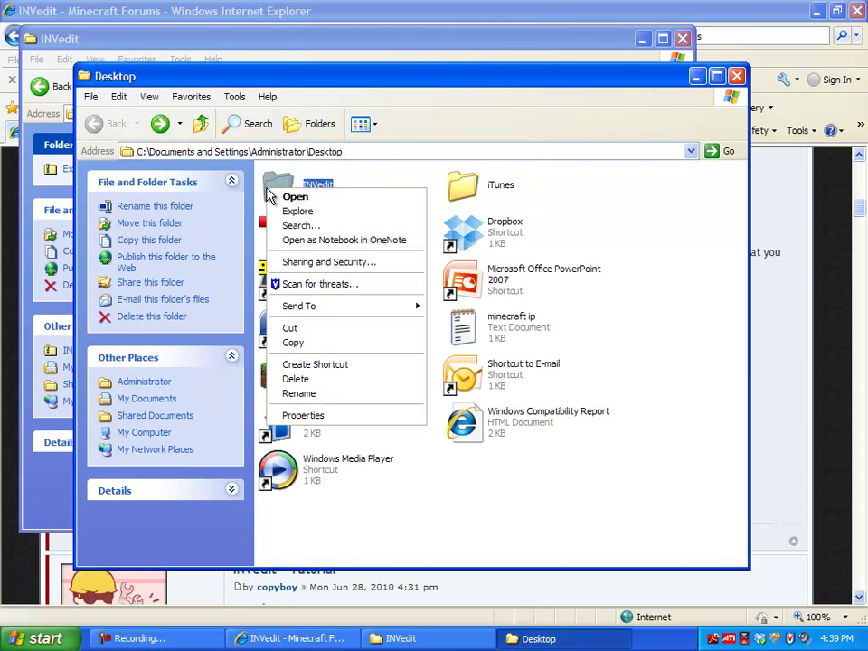
left_click(815, 11)
left_click(641, 39)
left_click(694, 77)
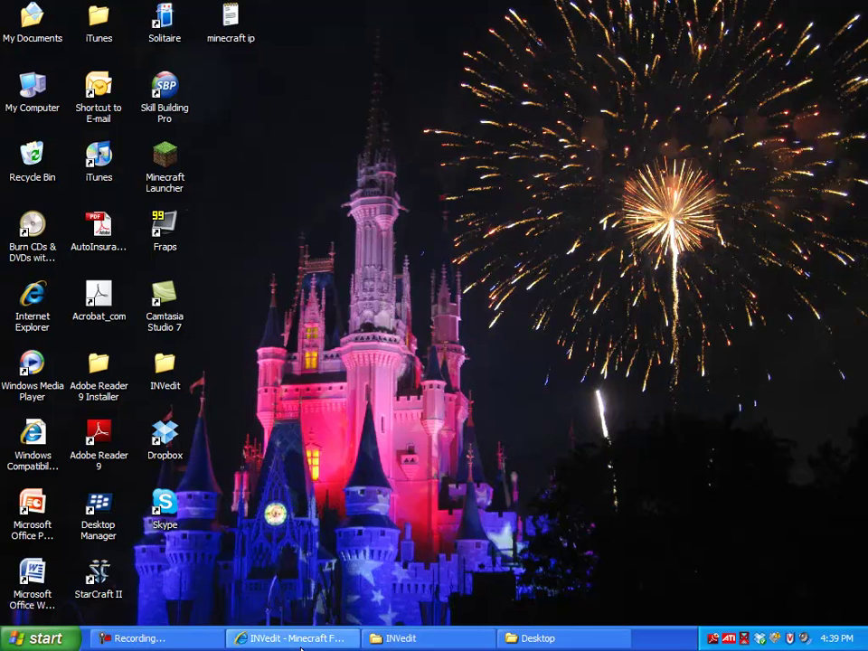
Open the INVedit folder on the desktop, run INVedit.exe despite the security warning, and reposition its window slightly.
double_click(165, 366)
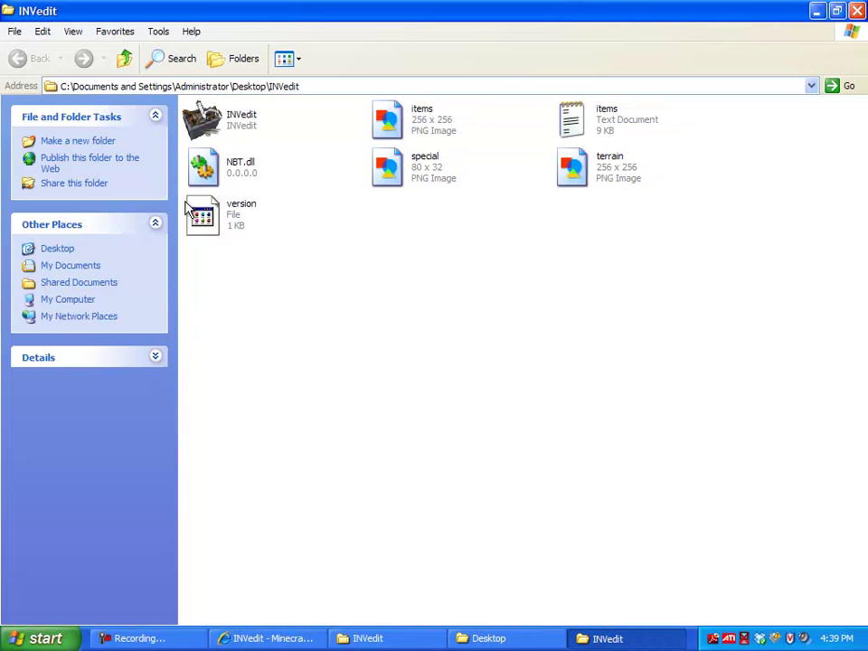
double_click(206, 123)
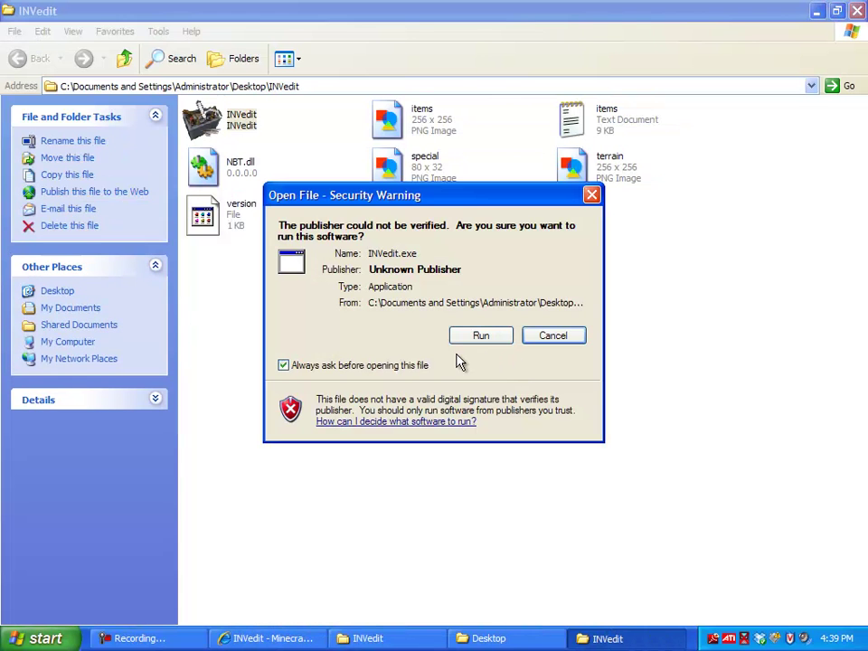
left_click(479, 342)
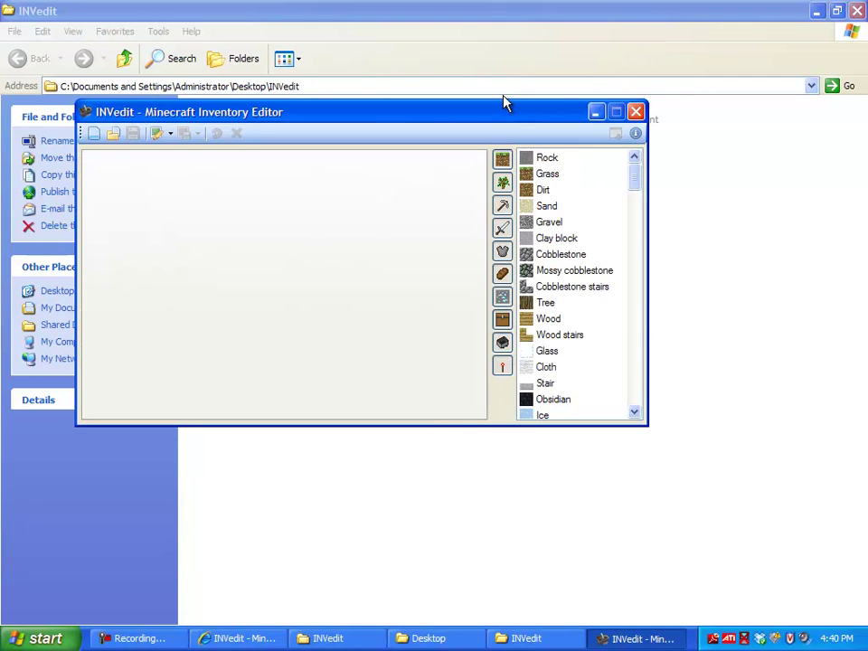
left_click_drag(498, 112, 540, 107)
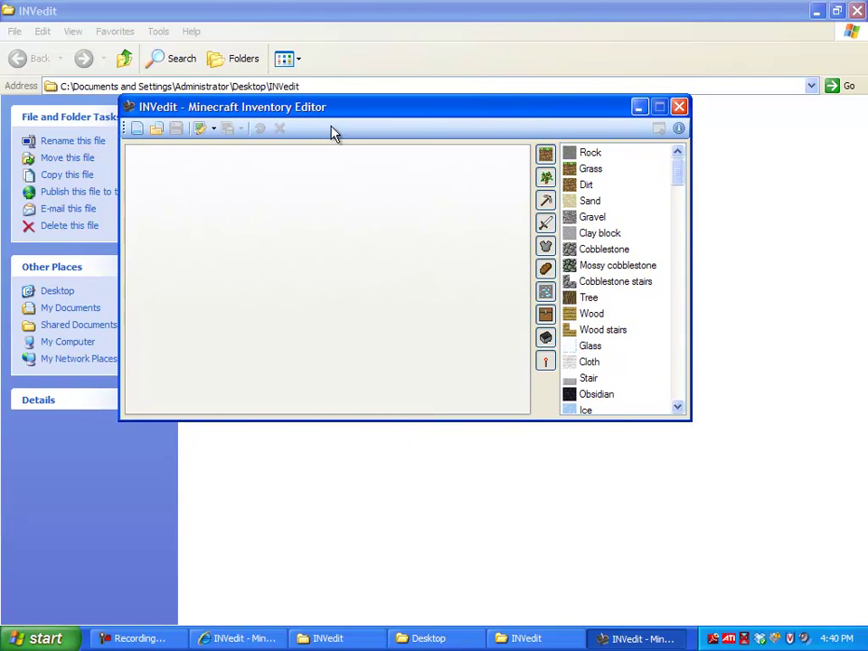
Open the inventories of World 3, World 1 and World 2, and open World 3 a second time.
left_click(214, 129)
left_click(235, 188)
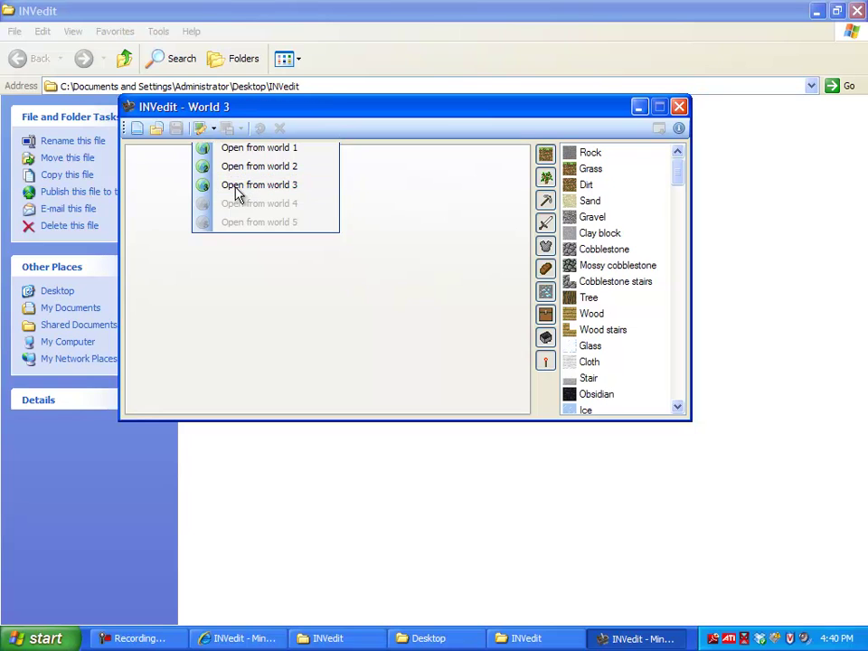
left_click(213, 130)
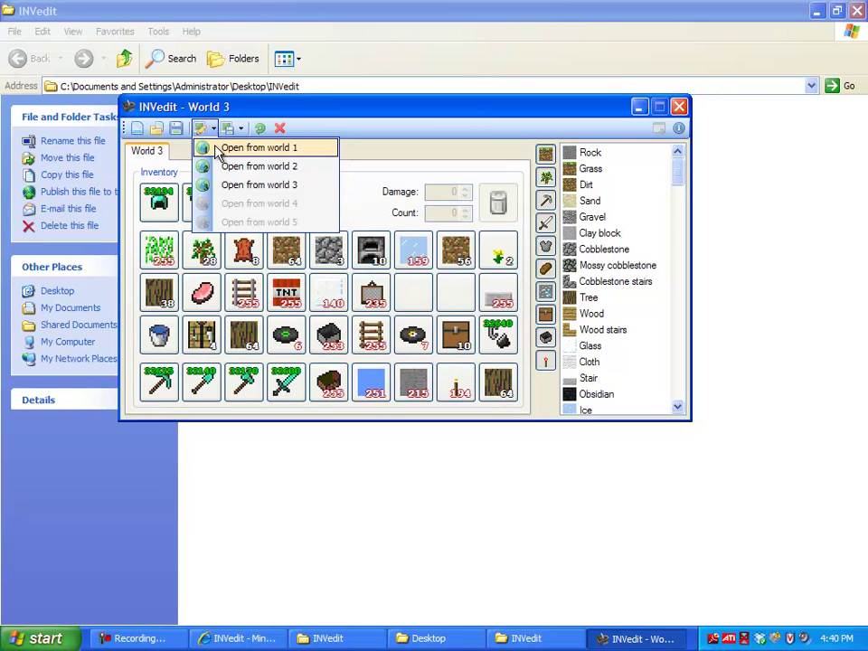
left_click(218, 146)
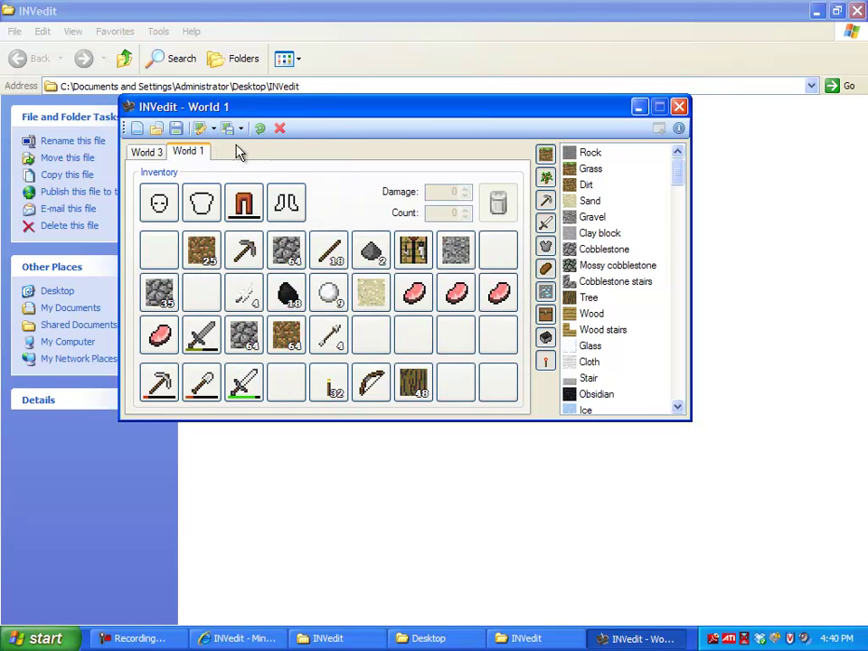
left_click(214, 129)
left_click(219, 165)
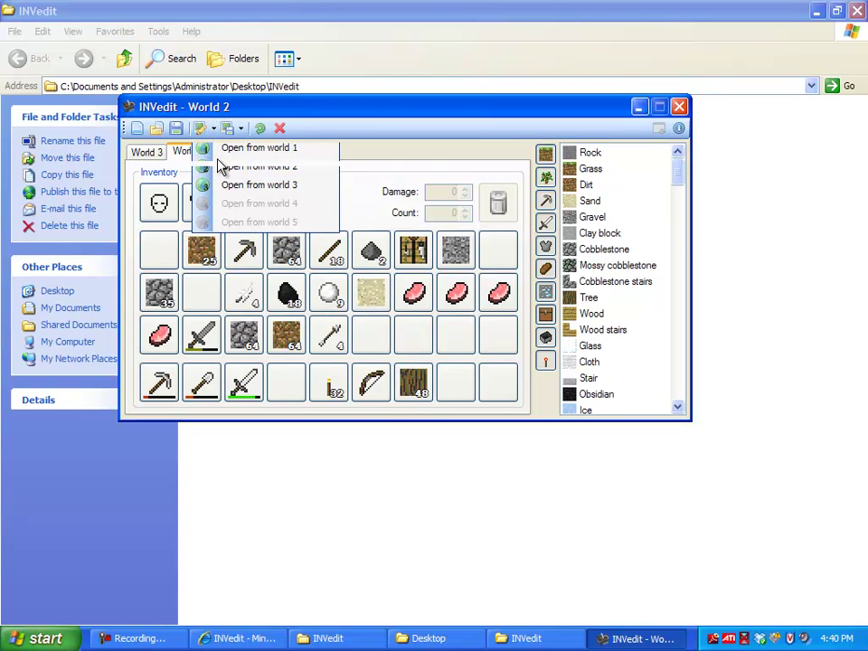
left_click(213, 129)
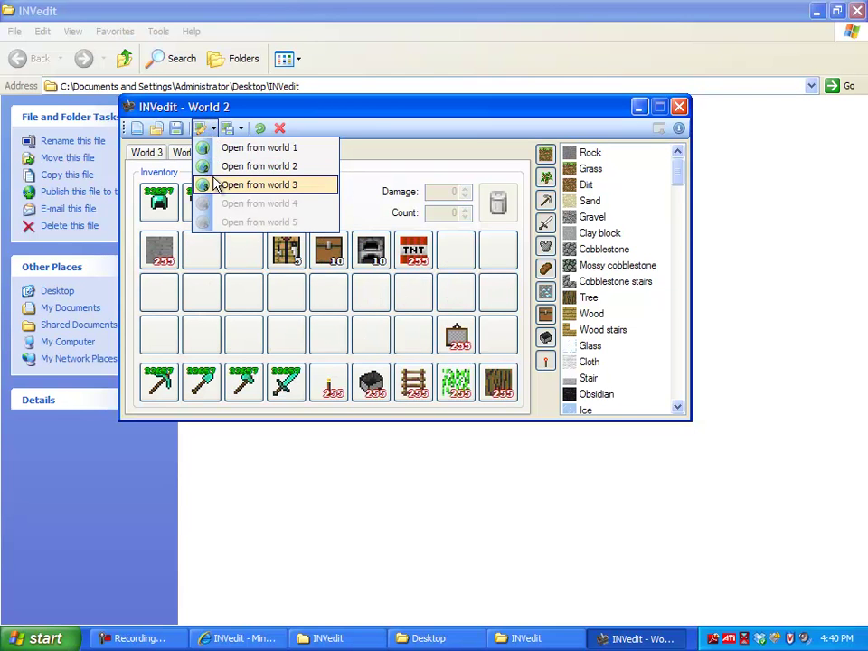
left_click(217, 185)
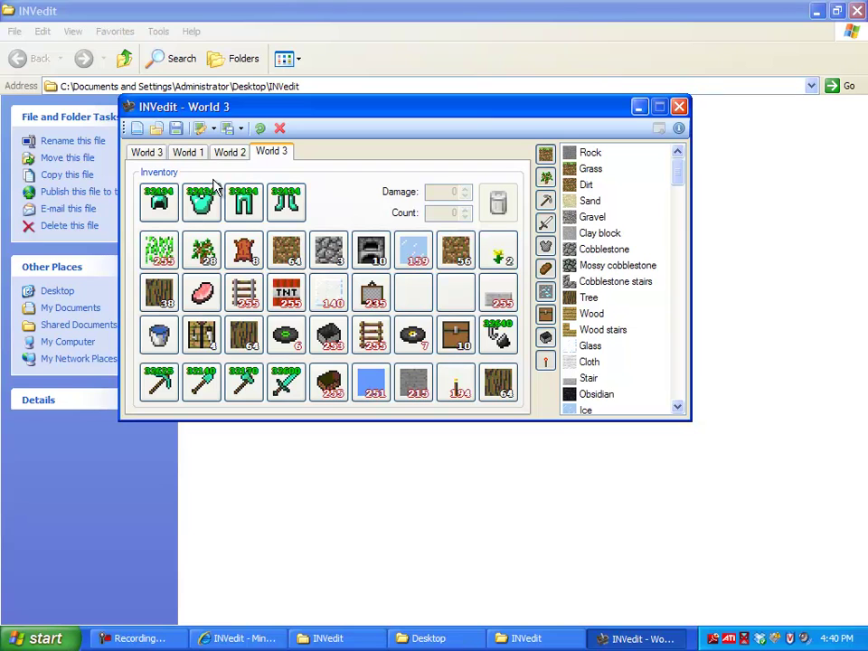
Compare the opened world inventories and return to the last opened World 3 inventory.
left_click(152, 153)
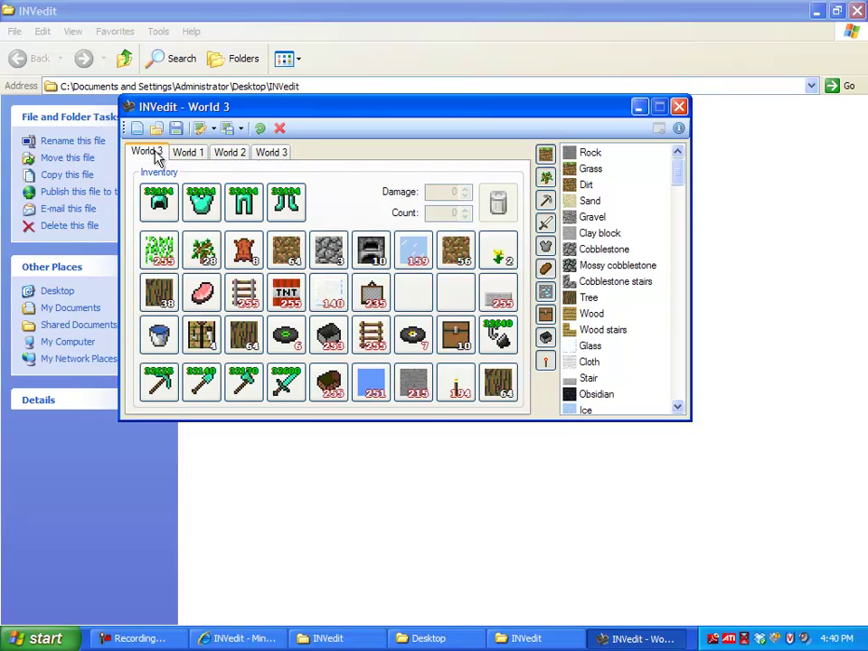
left_click(266, 154)
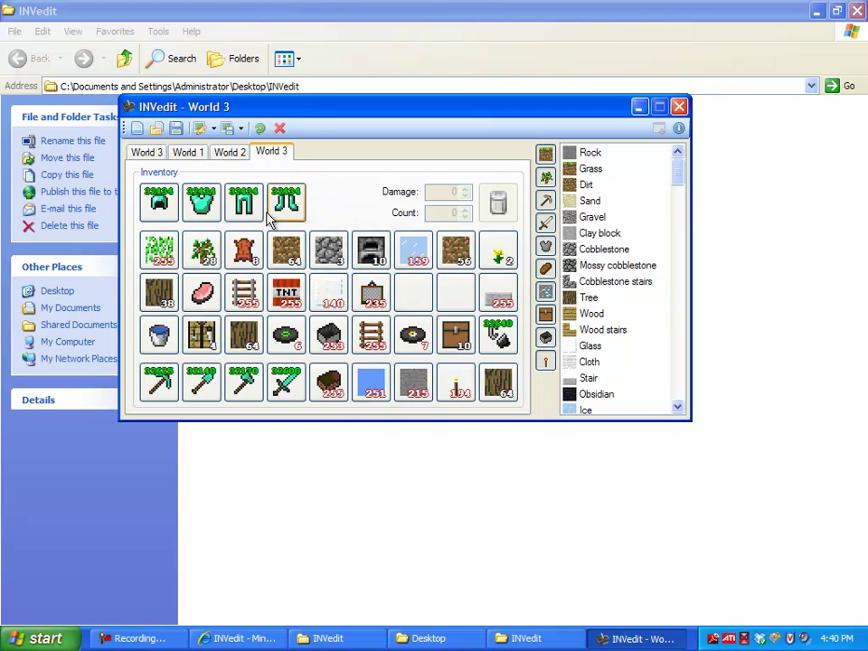
left_click(179, 154)
left_click(225, 155)
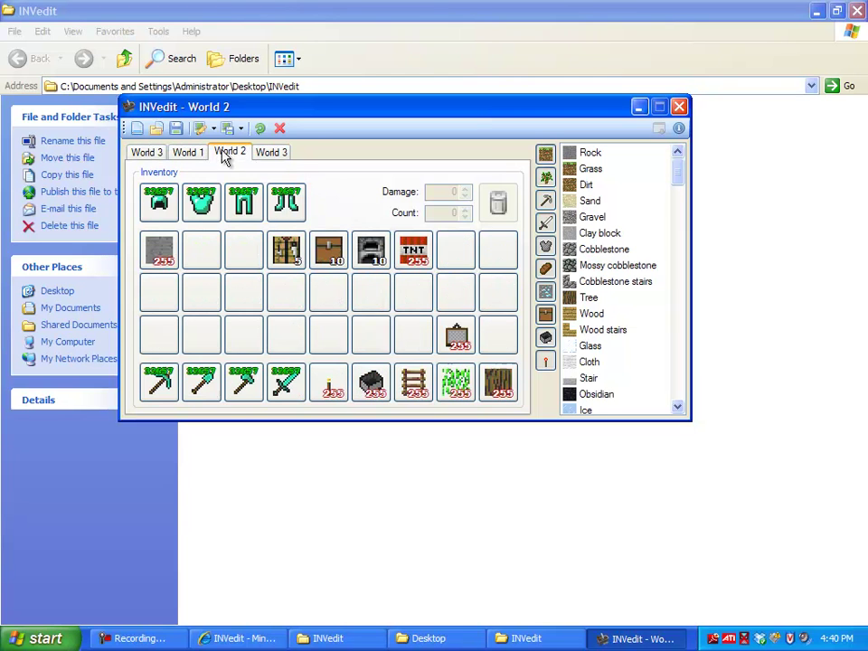
left_click(270, 155)
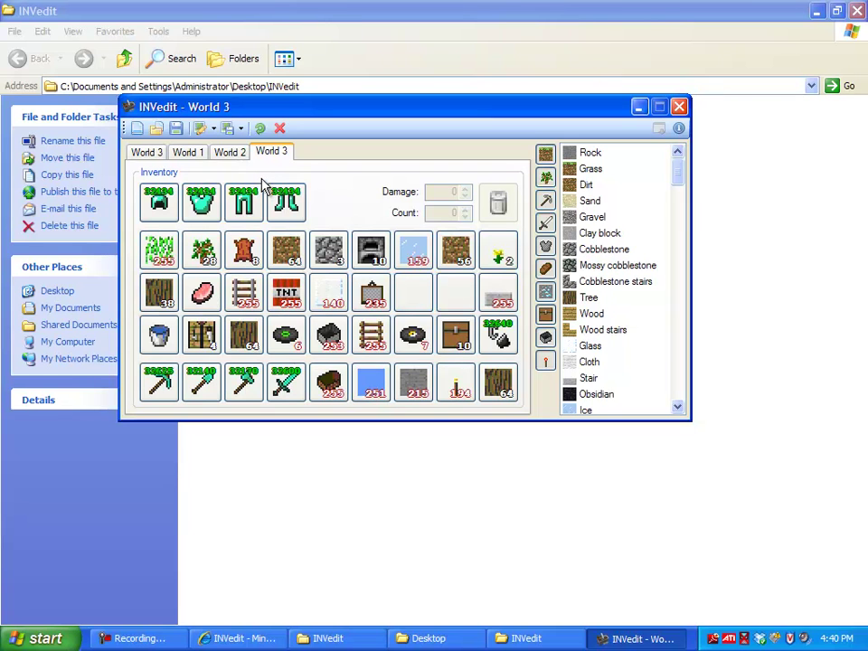
Delete the three Tree stacks from the World 3 inventory.
left_click(369, 387)
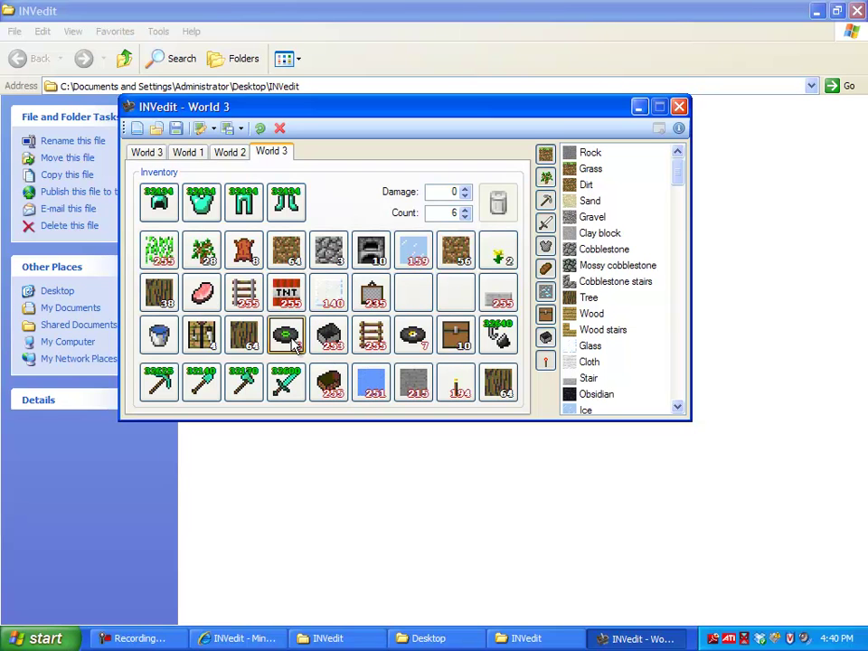
left_click(244, 292)
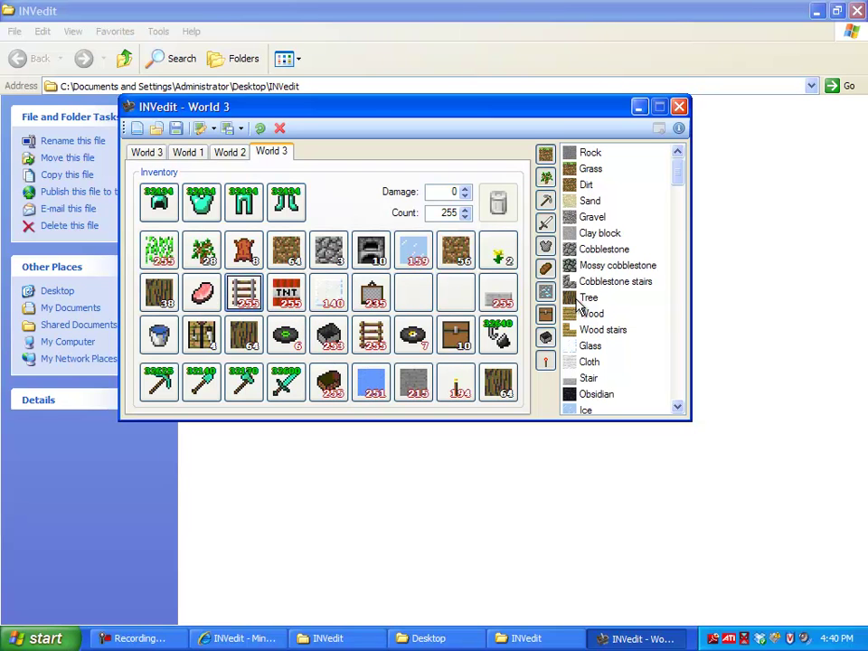
left_click_drag(156, 299, 500, 204)
left_click_drag(257, 341, 500, 217)
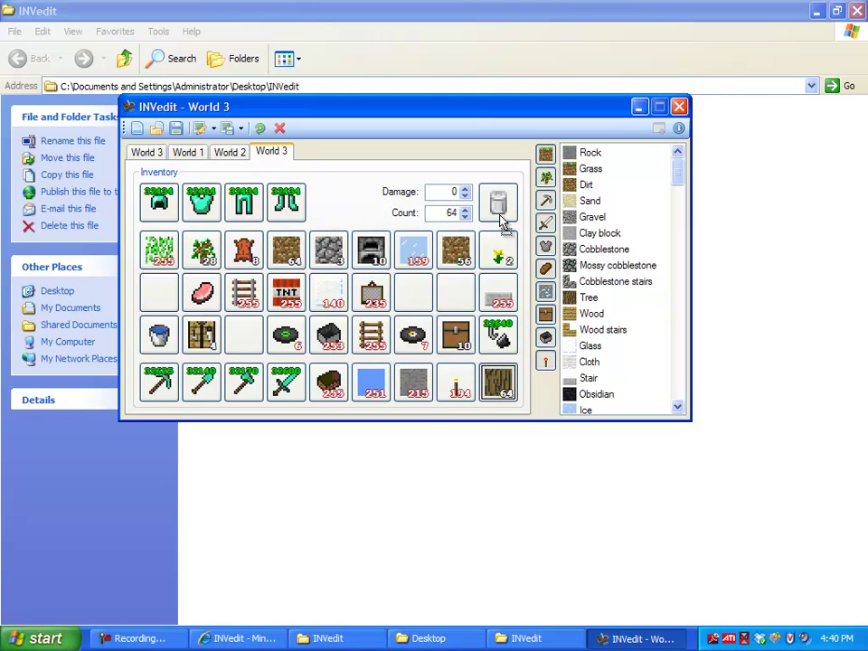
Add a Tree block to the empty slot beside the Stair stack and set its count to 255.
left_click(588, 297)
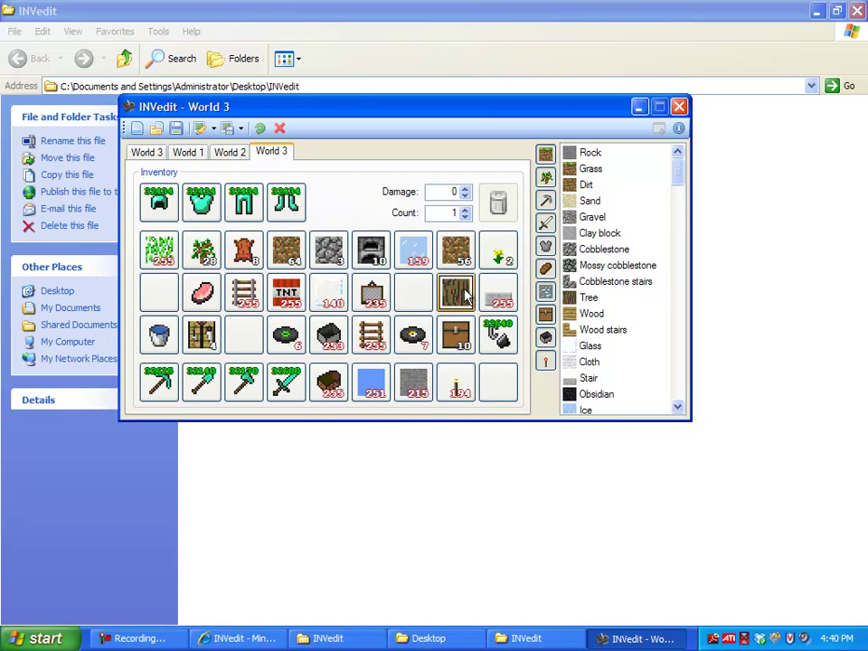
left_click(456, 292)
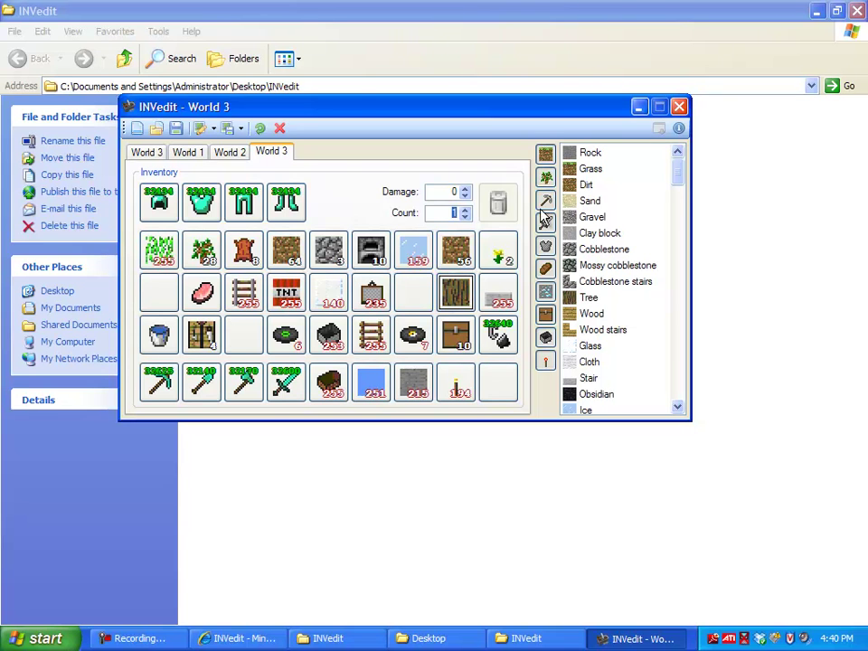
type("255")
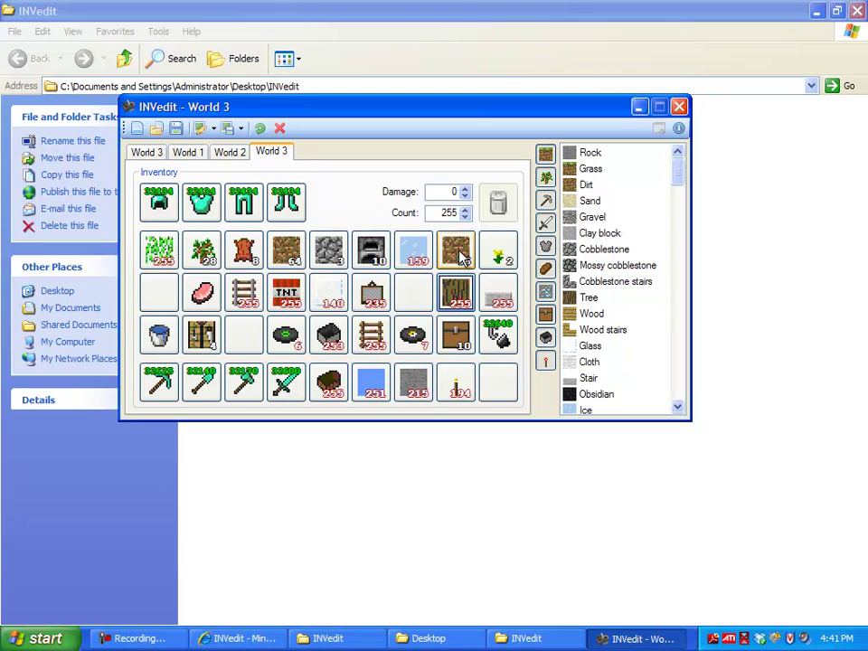
left_click(421, 309)
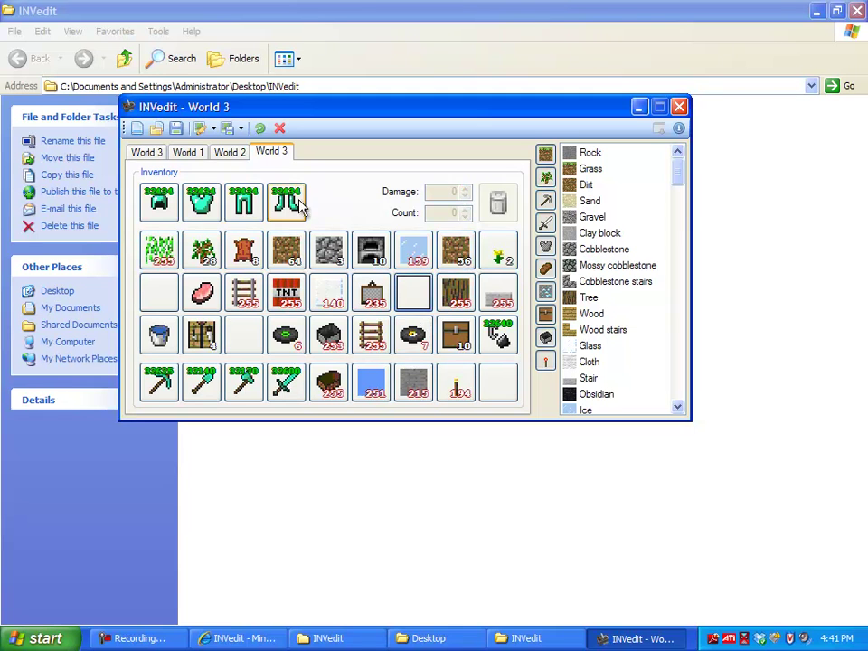
Replace the diamond boots in the armor row with new Diamond boots and set their damage to -32657.
left_click_drag(301, 207, 496, 200)
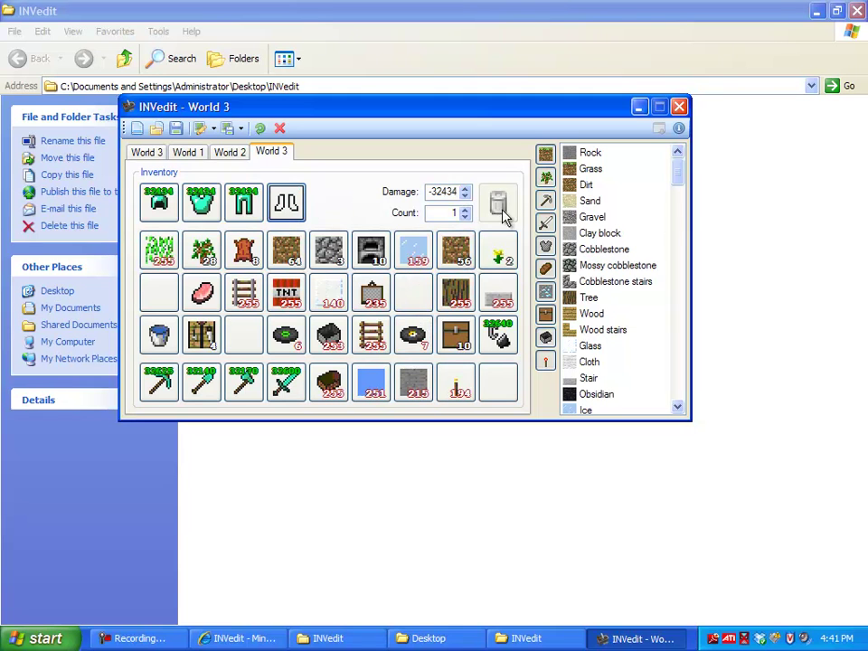
left_click(546, 248)
left_click(545, 225)
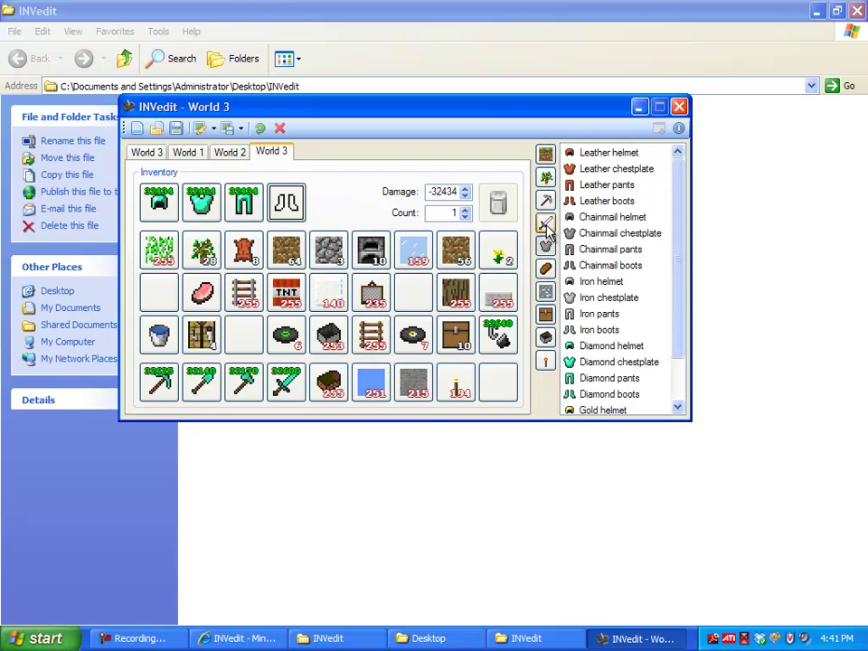
left_click(546, 246)
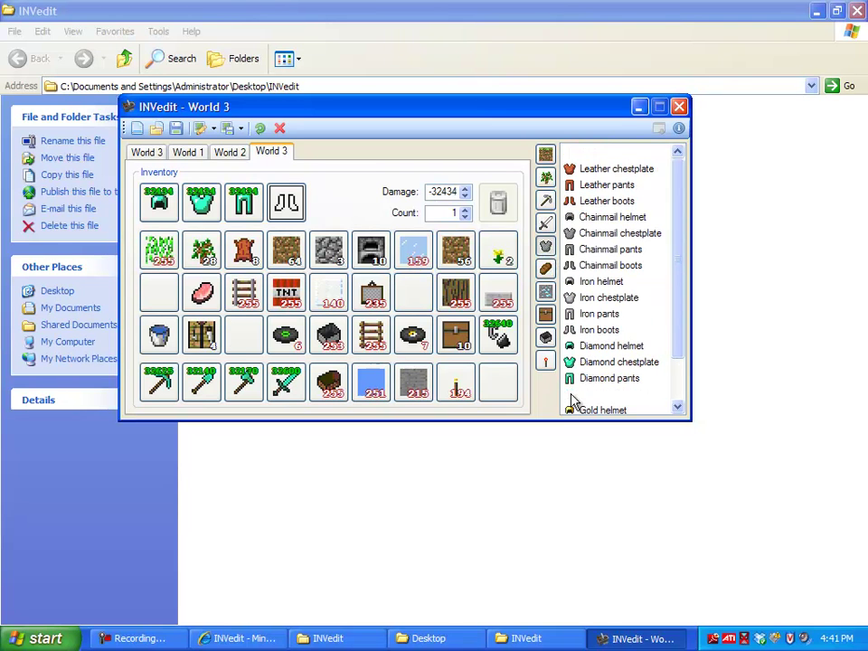
left_click_drag(578, 395, 291, 205)
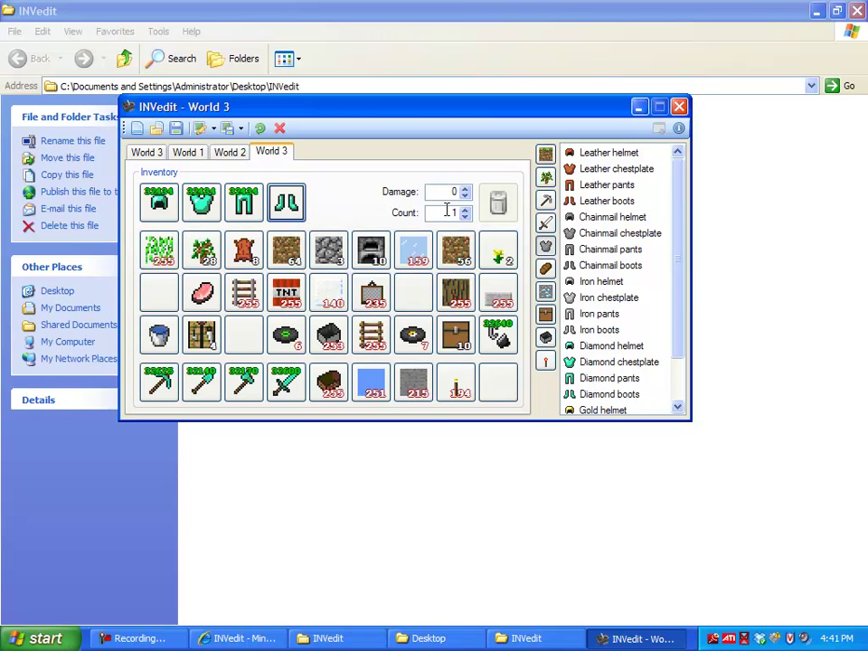
left_click(443, 213)
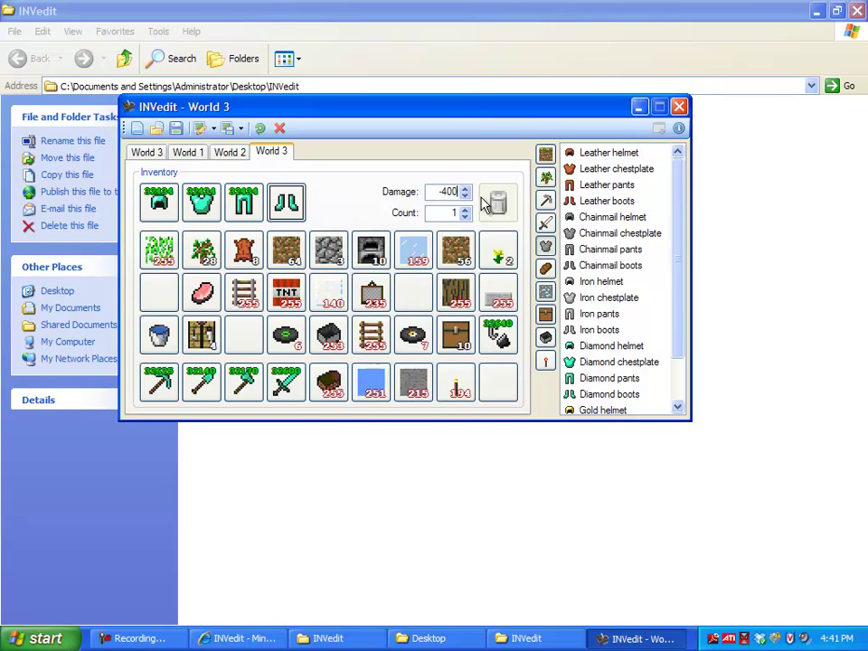
left_click(414, 249)
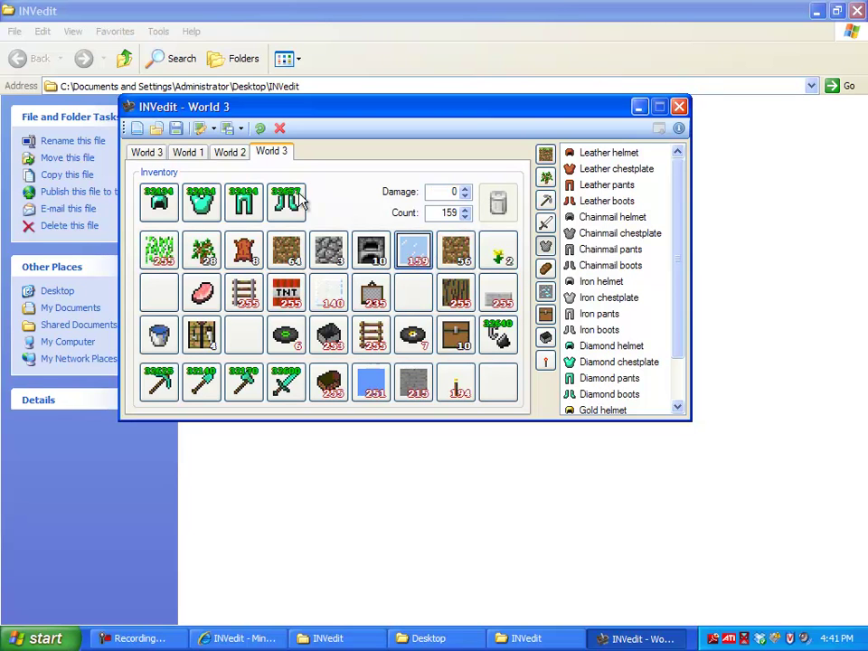
Check the damage values of the diamond tools in the bottom inventory row and set the torch stack's count to 255.
left_click(286, 381)
left_click(243, 381)
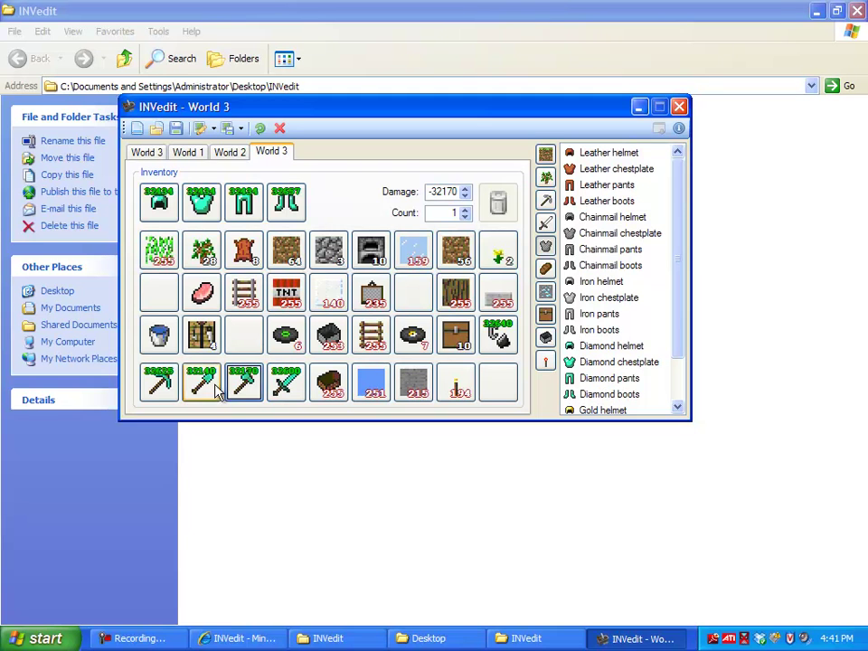
left_click(200, 381)
left_click(282, 380)
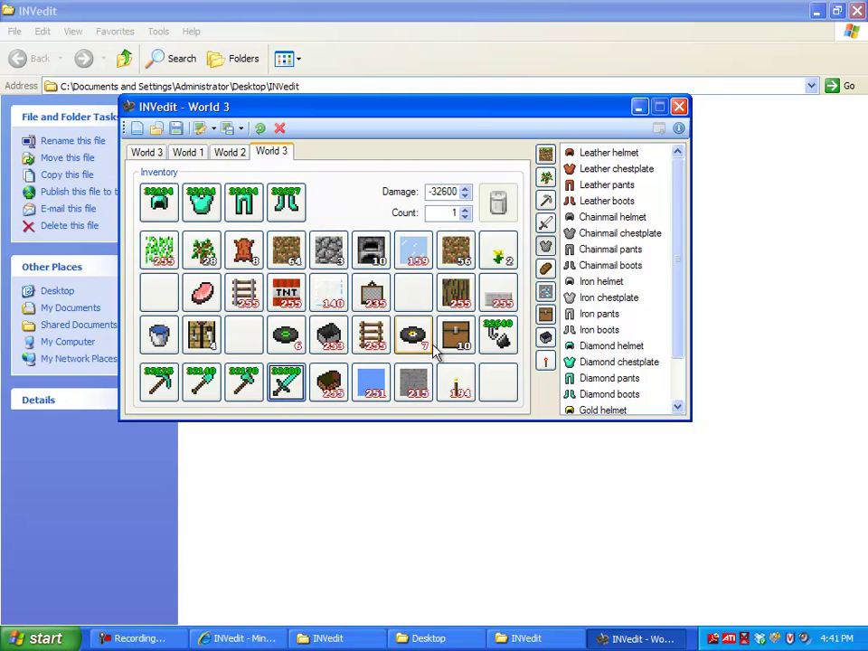
left_click(455, 380)
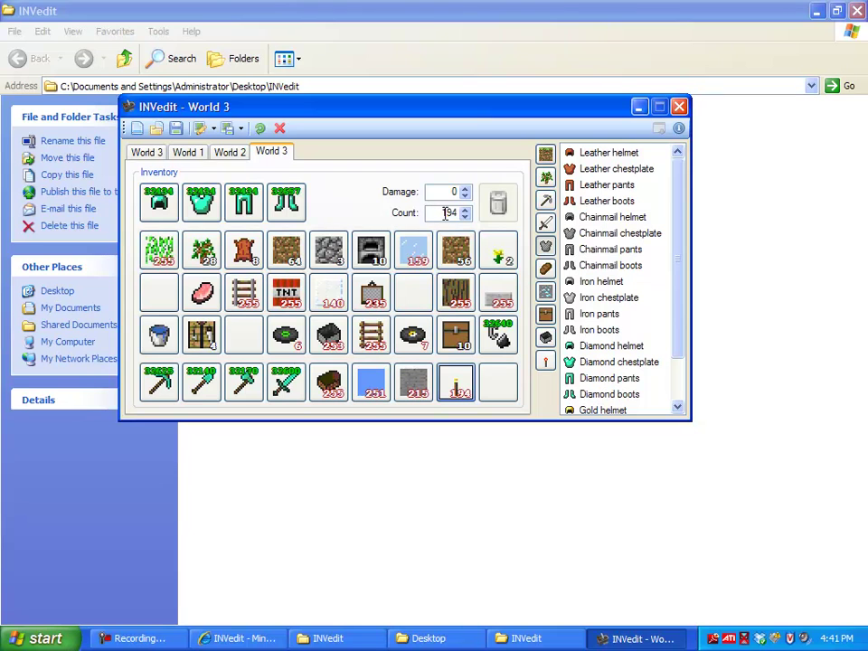
left_click_drag(445, 212, 515, 209)
type("255")
left_click(455, 335)
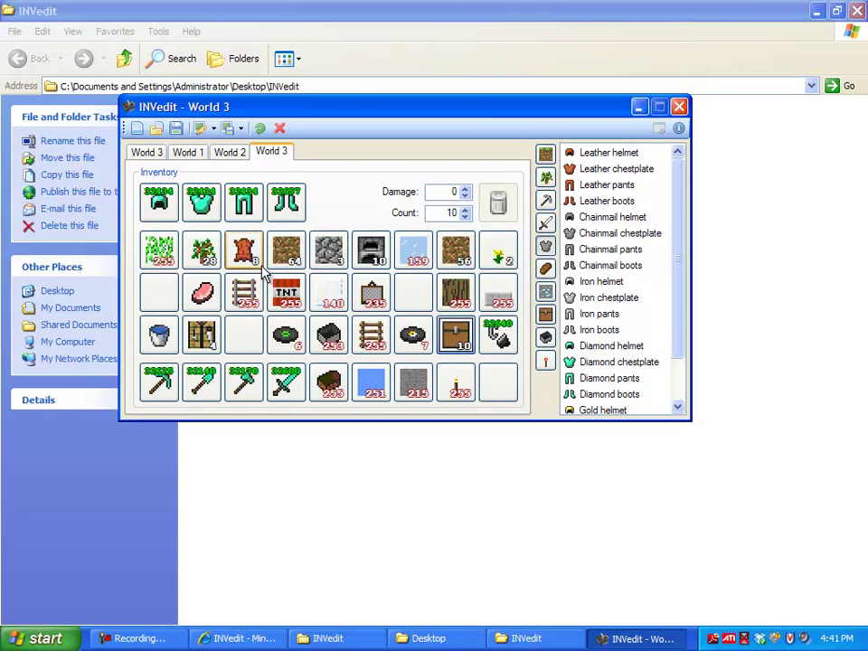
Set the count of the glass stack beside the TNT to 255.
left_click(287, 299)
left_click(328, 297)
double_click(440, 212)
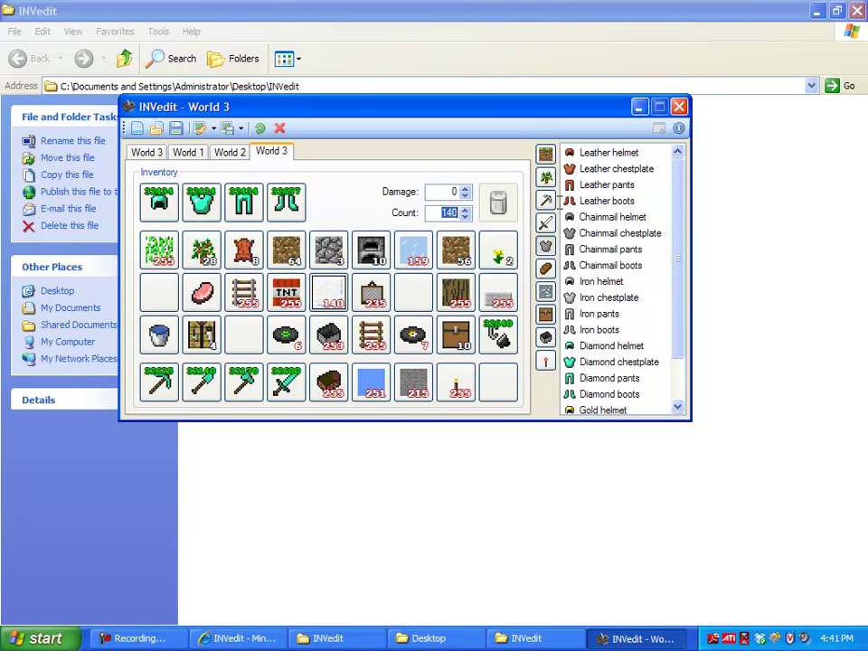
type("255")
left_click(409, 306)
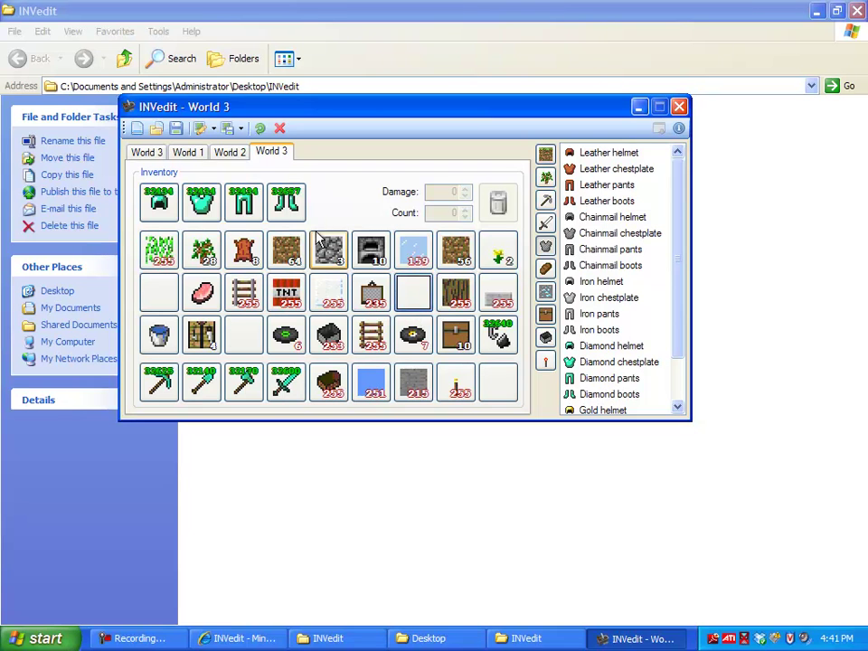
Browse the item categories, including building blocks, plants, tools, redstone parts and miscellaneous items, for something to fill the empty inventory slot.
left_click(545, 155)
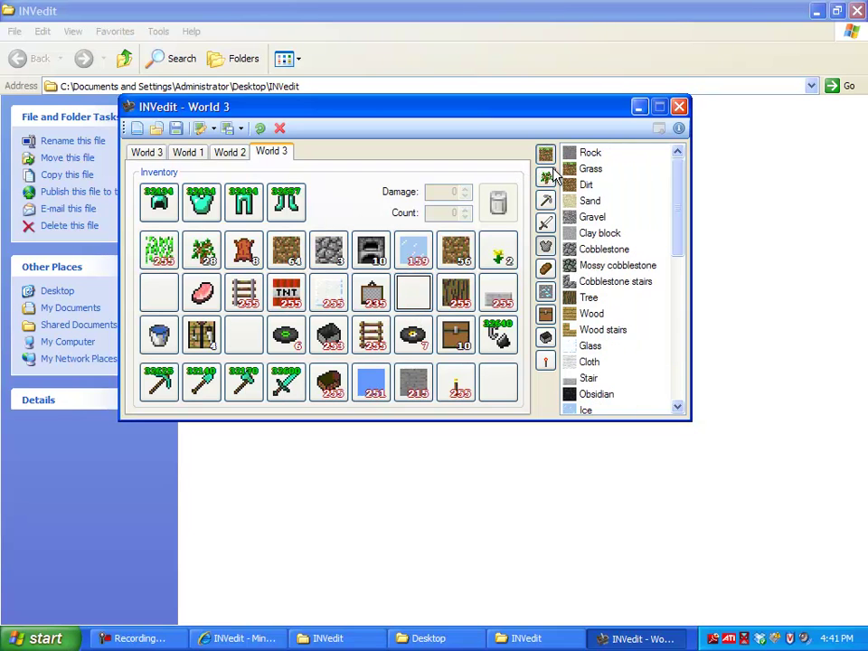
left_click_drag(684, 222, 684, 276)
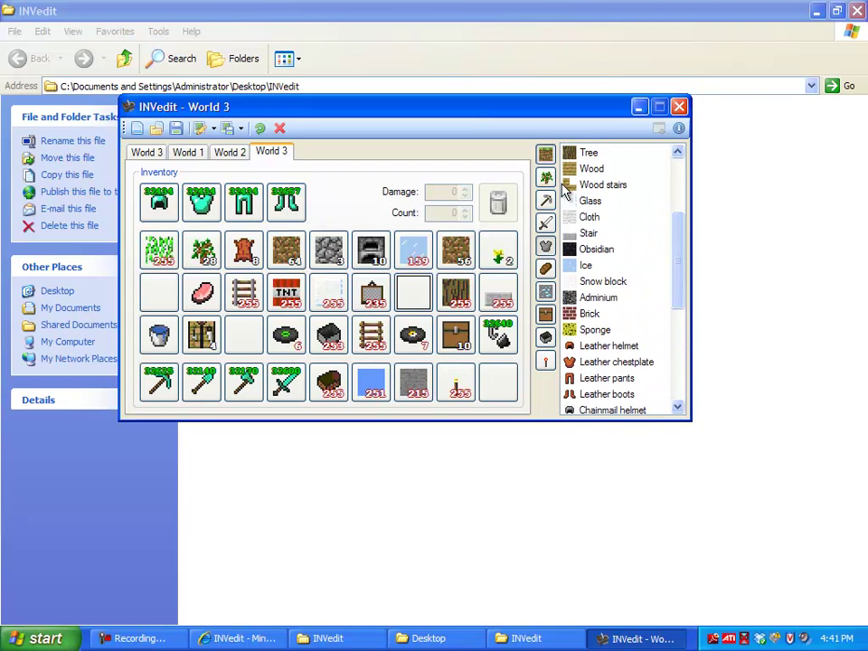
left_click(546, 156)
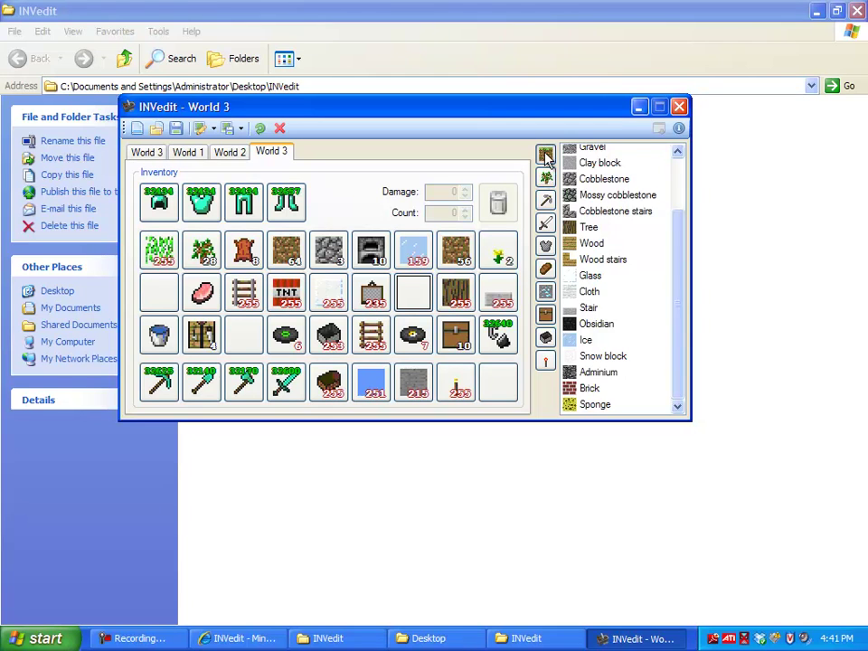
left_click(545, 176)
left_click(545, 199)
left_click(546, 292)
left_click(546, 360)
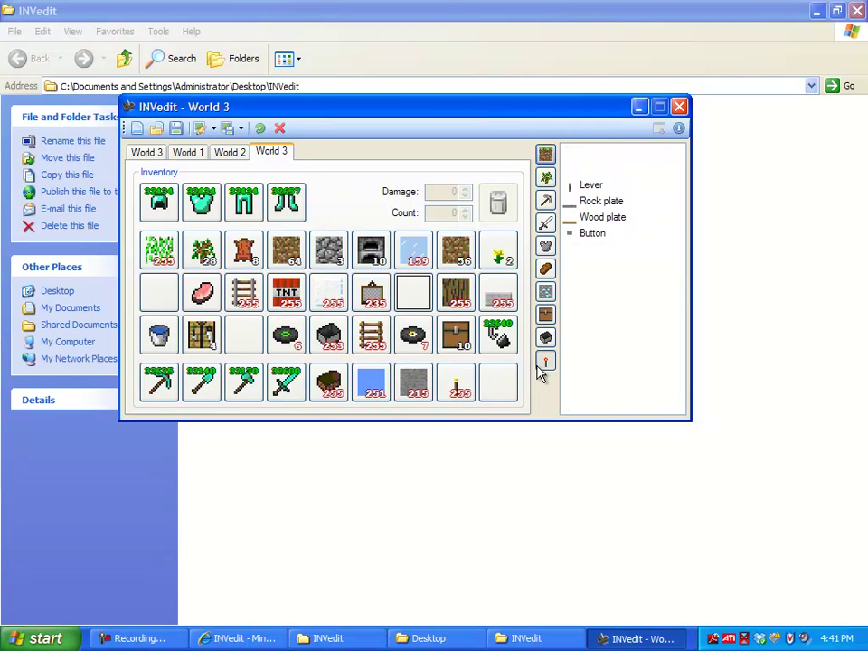
left_click(545, 338)
left_click(545, 317)
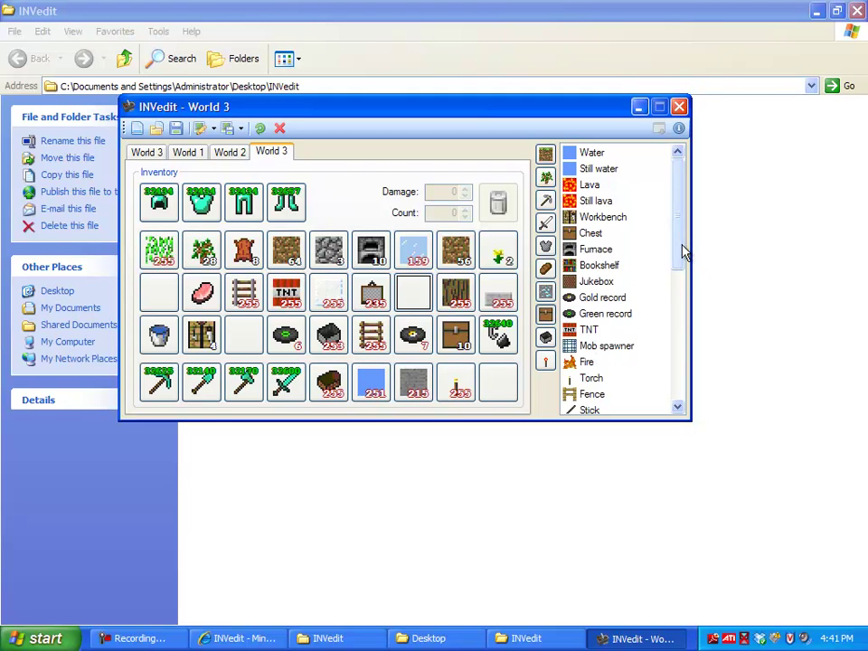
left_click_drag(681, 252, 659, 286)
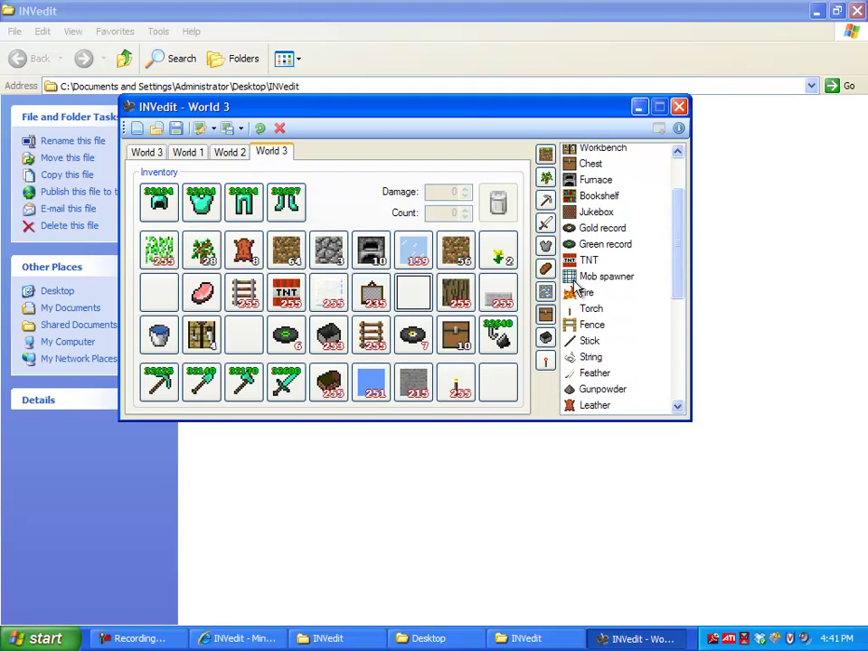
left_click_drag(678, 269, 688, 168)
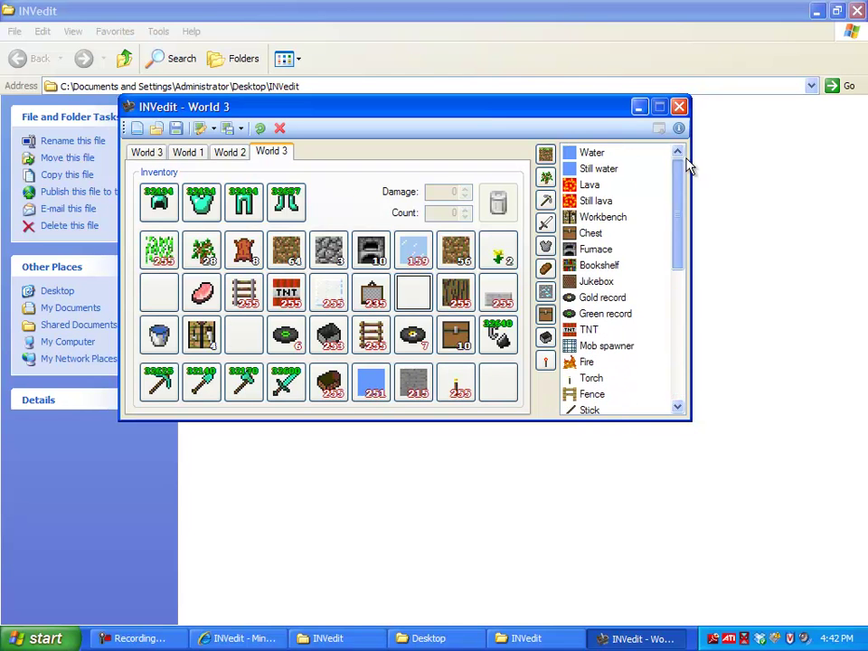
Save the edited inventory to world 3 and close the inventory editor.
left_click(237, 131)
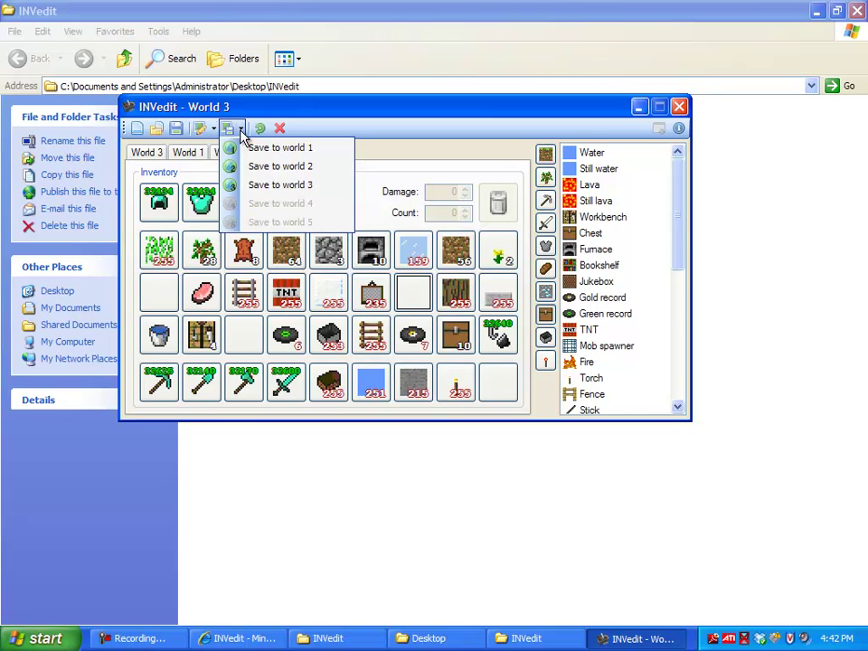
left_click(257, 187)
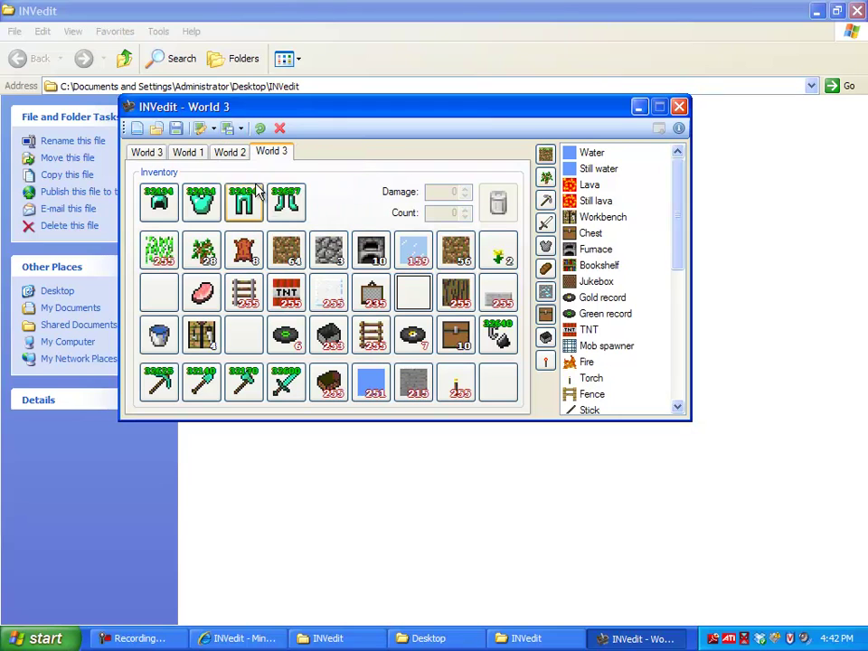
left_click(681, 109)
Close the remaining INVedit and Desktop folder windows and the browser showing the INVedit forum page.
left_click(857, 11)
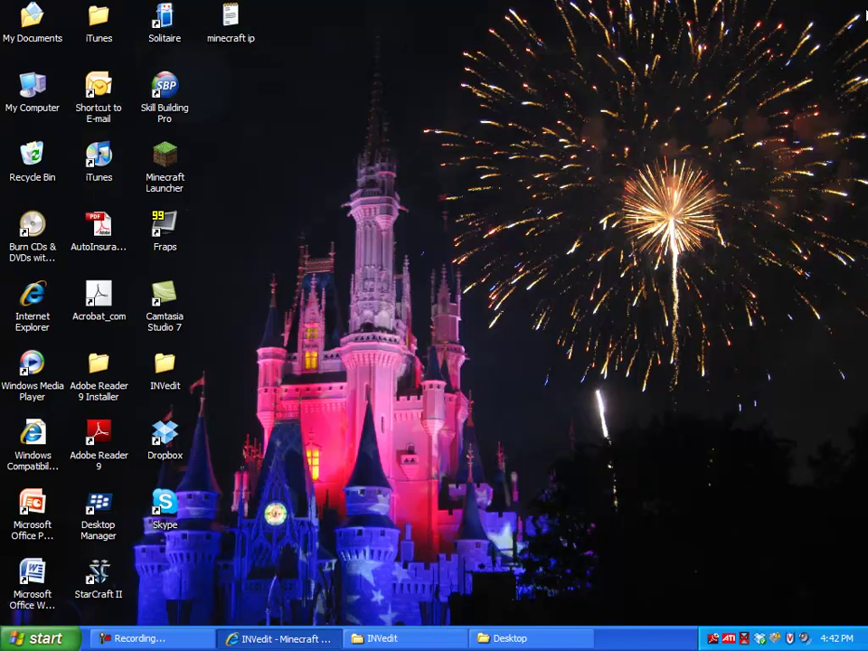
right_click(571, 640)
left_click(595, 638)
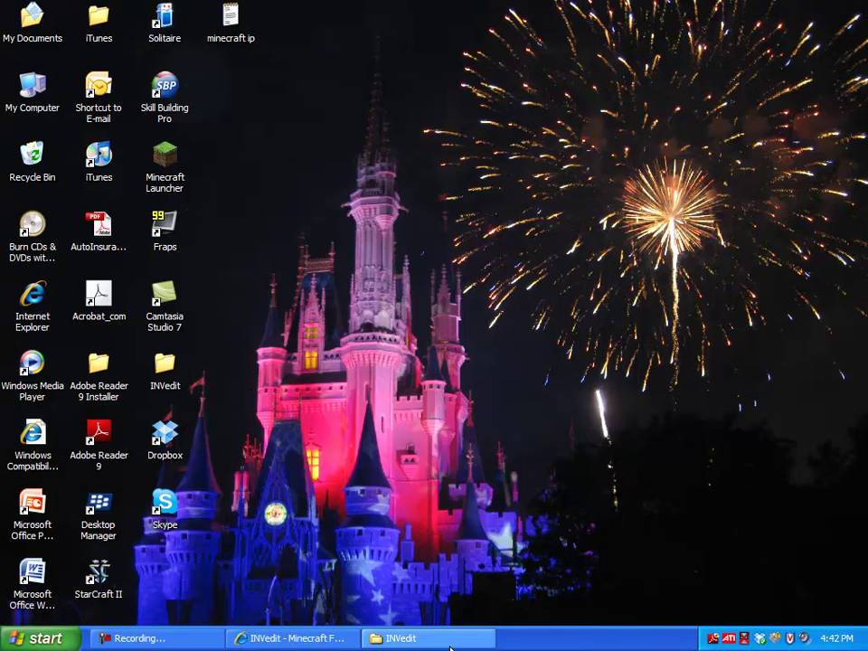
right_click(441, 638)
left_click(452, 635)
left_click(289, 638)
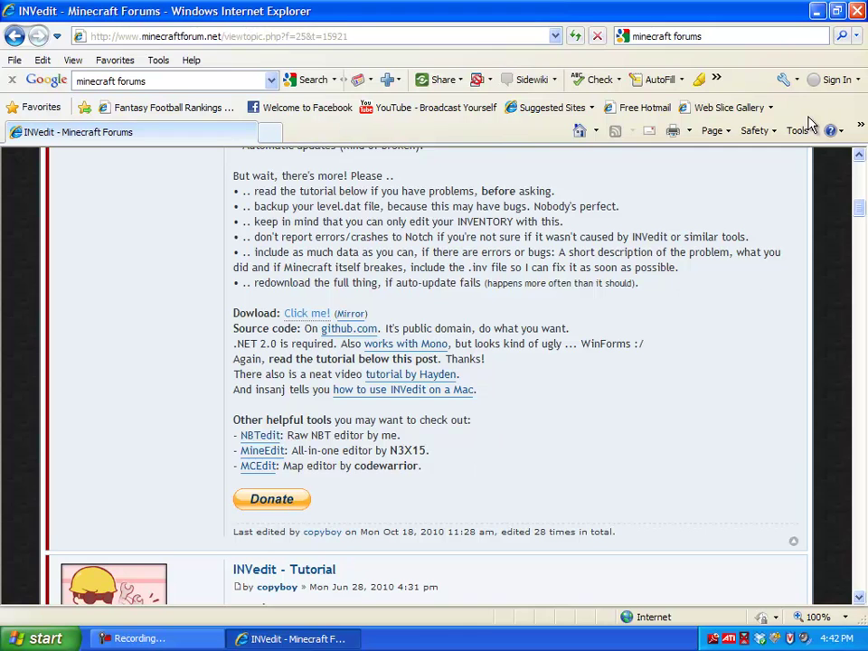
left_click(857, 11)
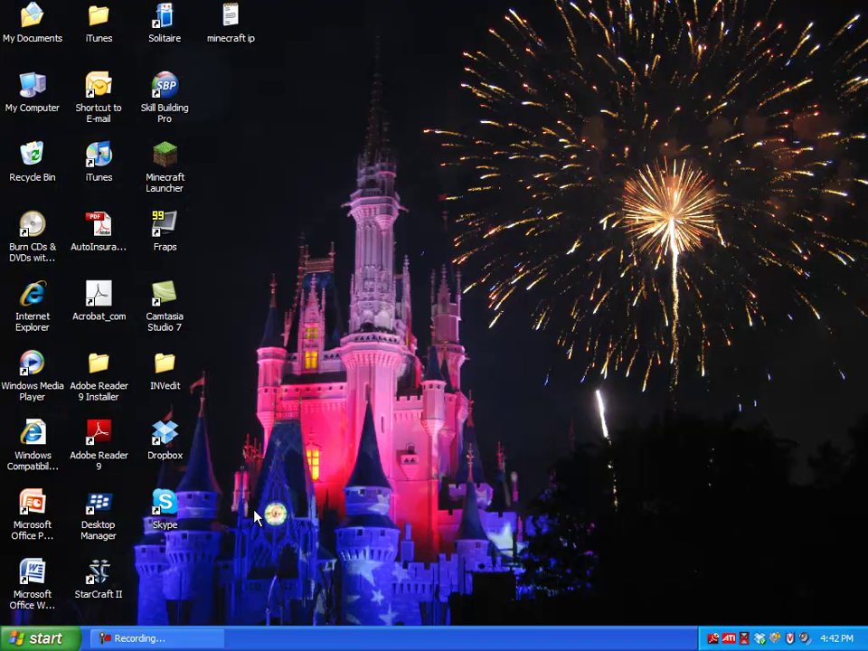
Launch Minecraft from the desktop, maximize its window and load World 3 in singleplayer.
double_click(168, 163)
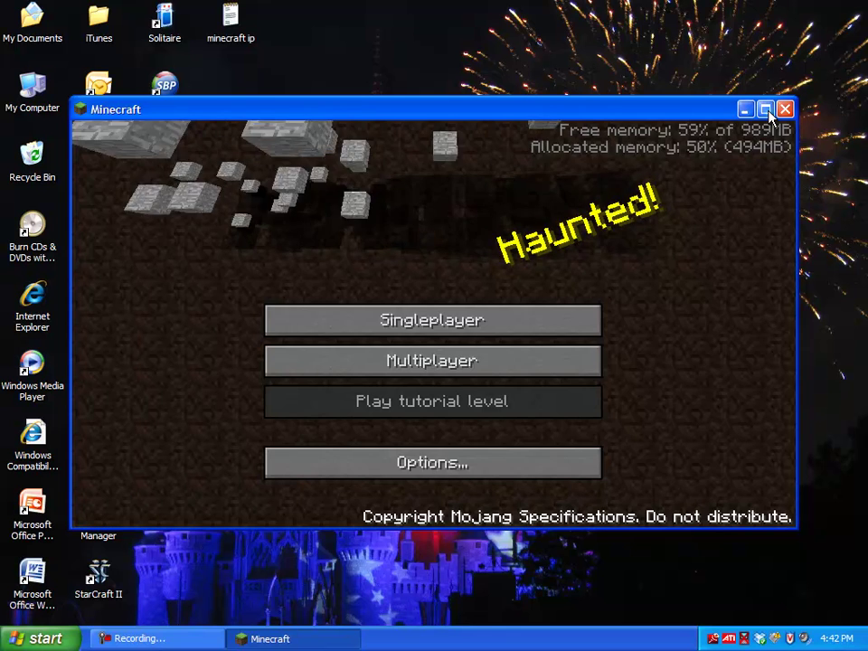
left_click(765, 109)
left_click(449, 272)
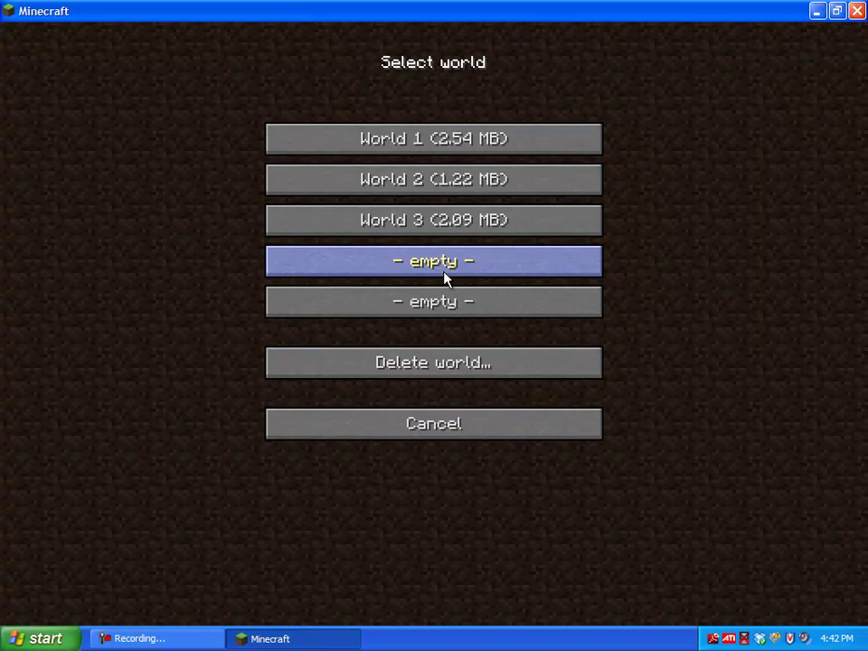
left_click(461, 236)
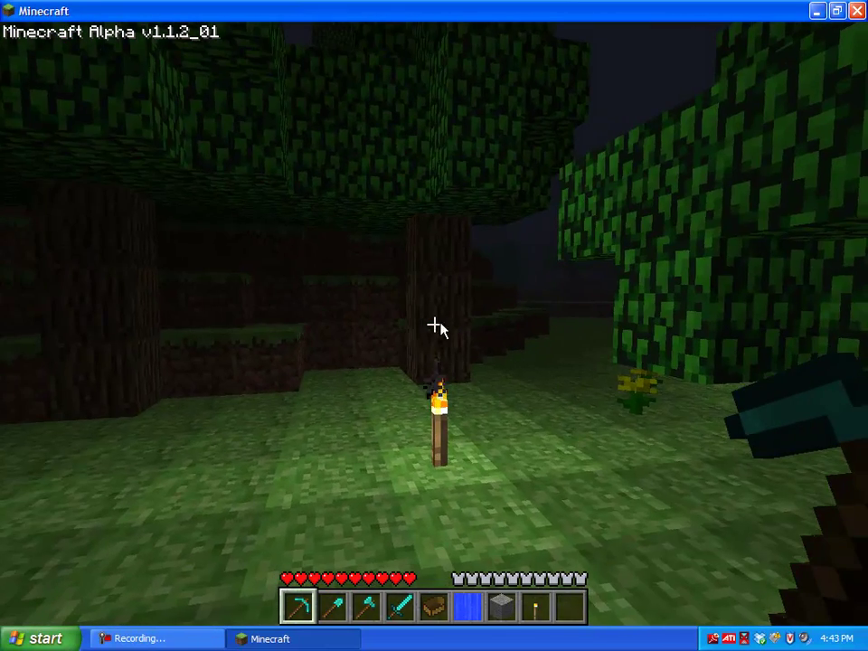
Move the Tree block stack from the inventory to the empty last hotbar slot.
key("e")
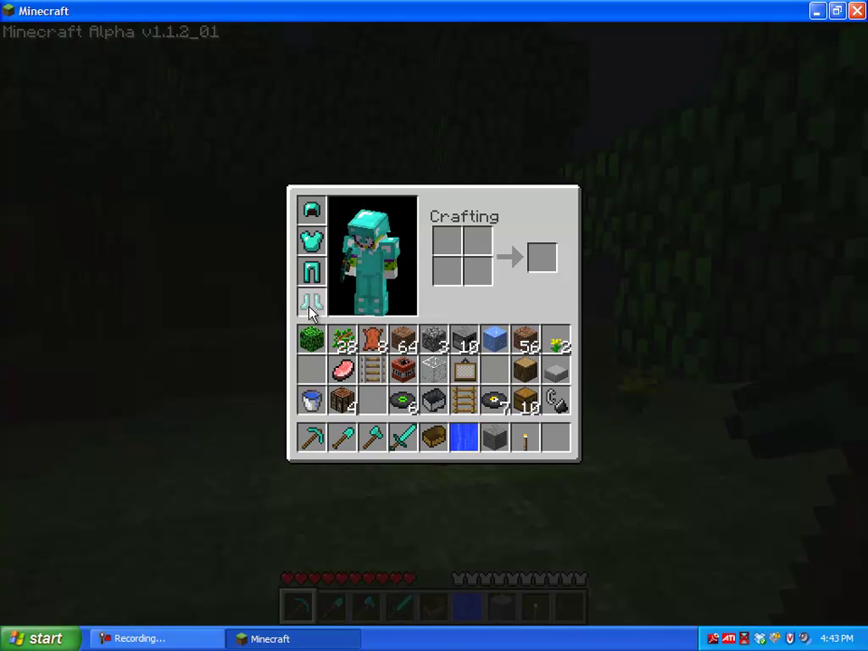
left_click(524, 378)
left_click(556, 441)
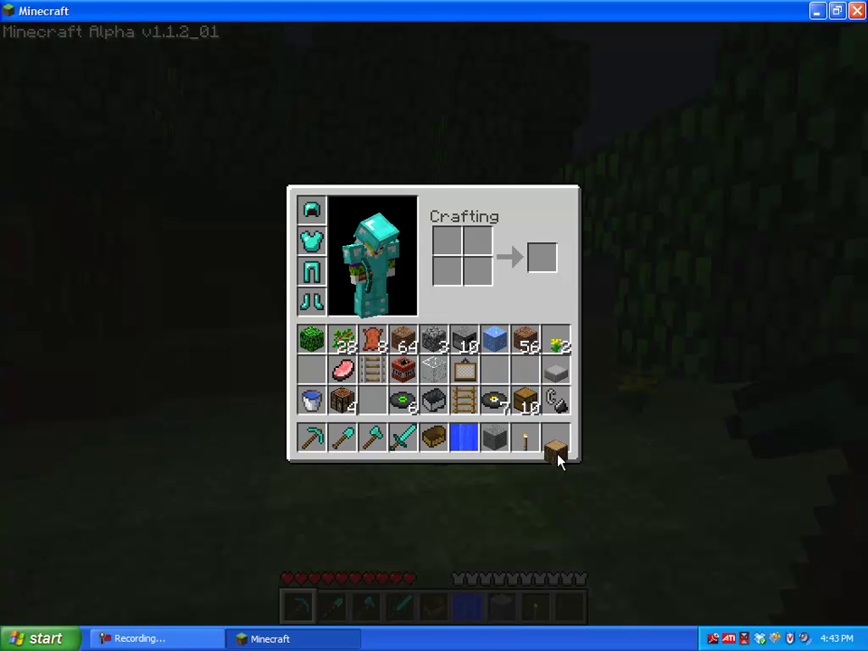
key("e")
Place several Tree blocks side by side on the grass.
key("9")
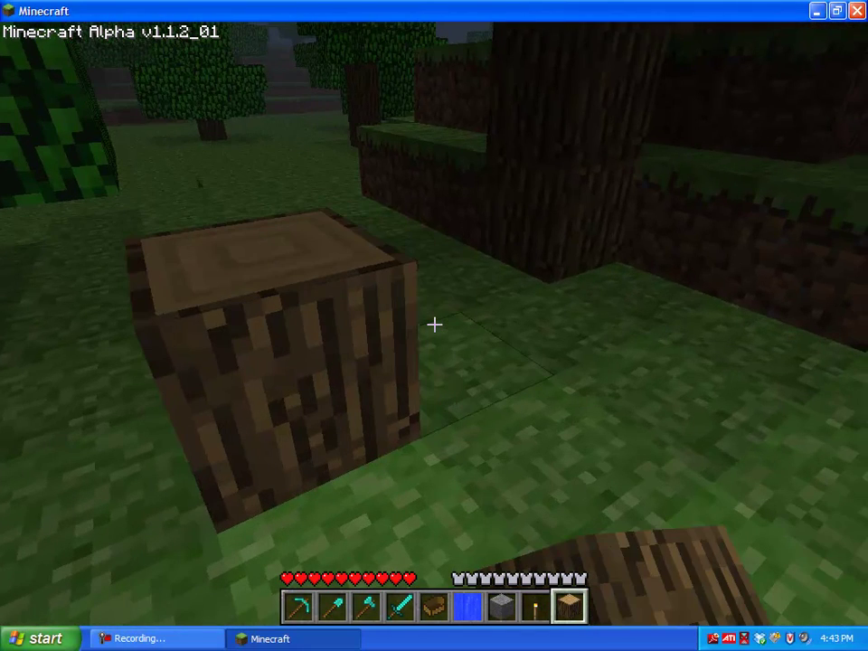
right_click(434, 324)
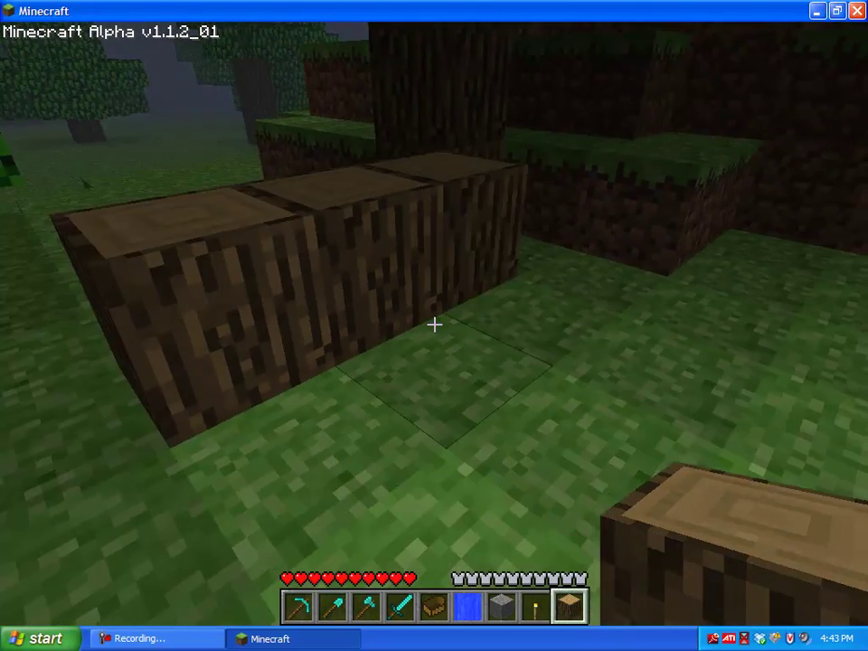
key("1")
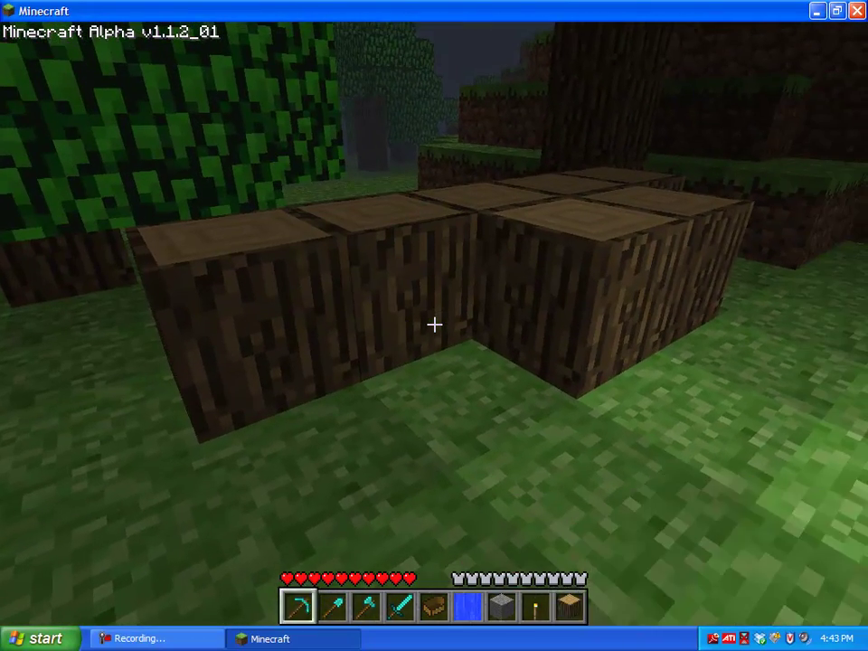
key("9")
Chop down the placed Tree blocks with the diamond axe.
key("3")
left_click(434, 324)
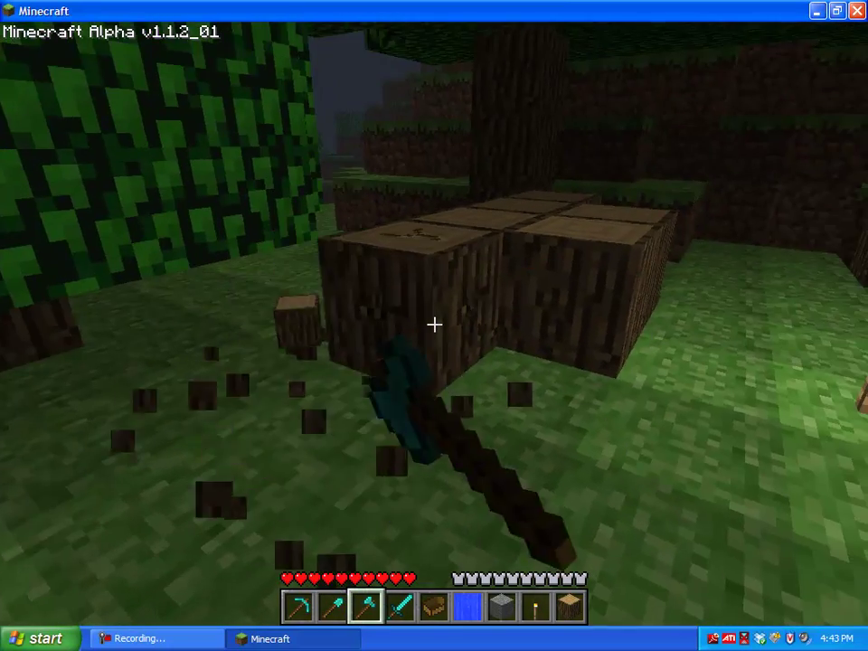
left_click(434, 324)
left_click(434, 324)
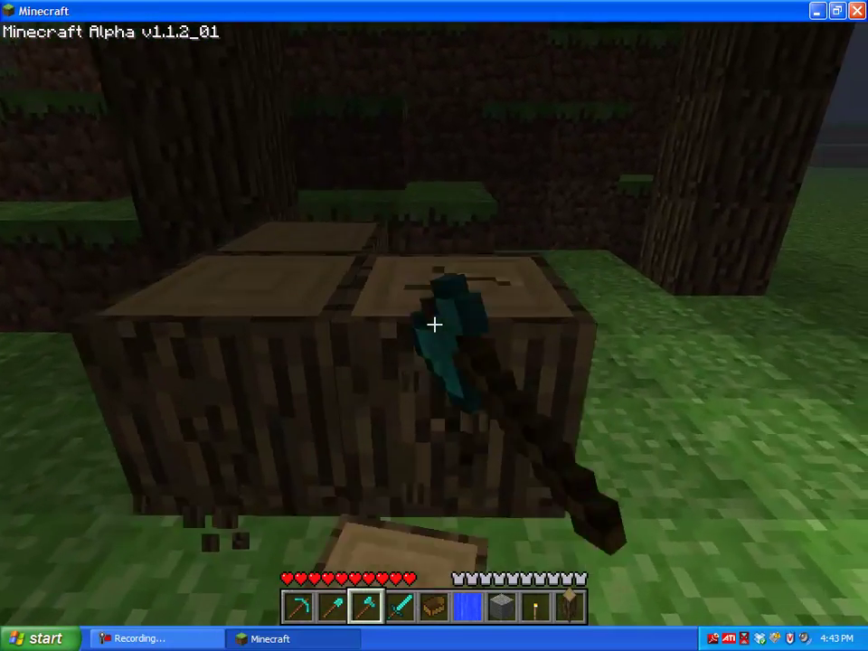
left_click(434, 323)
left_click(434, 323)
left_click(434, 323)
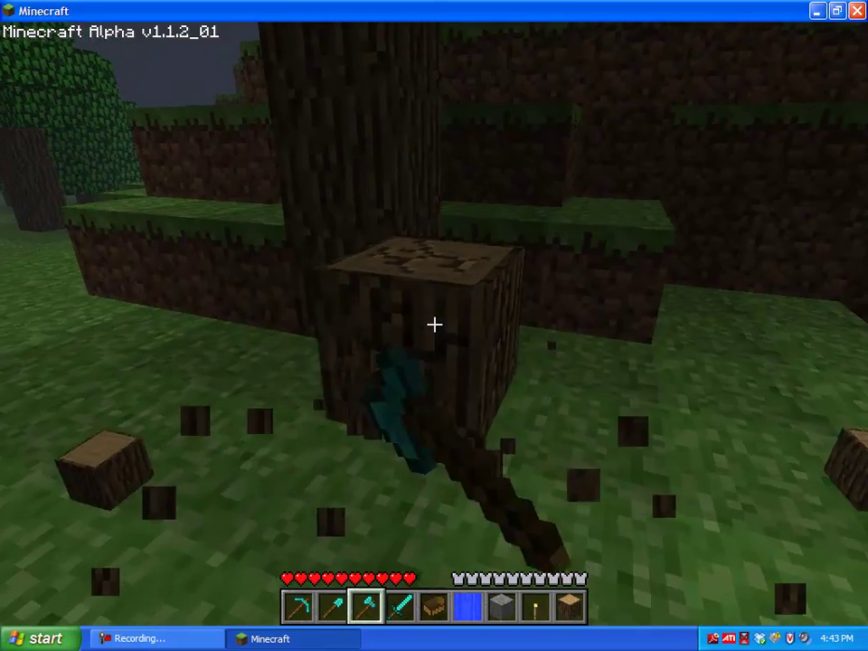
left_click(434, 324)
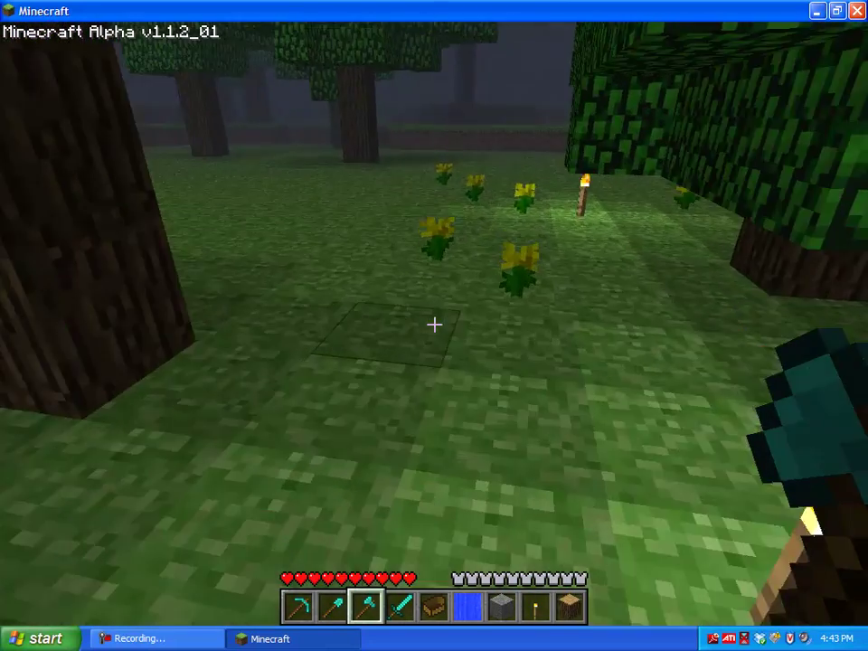
Place a torch on the grass, equip the diamond pickaxe and walk forward.
key("8")
right_click(434, 323)
key("1")
key("9")
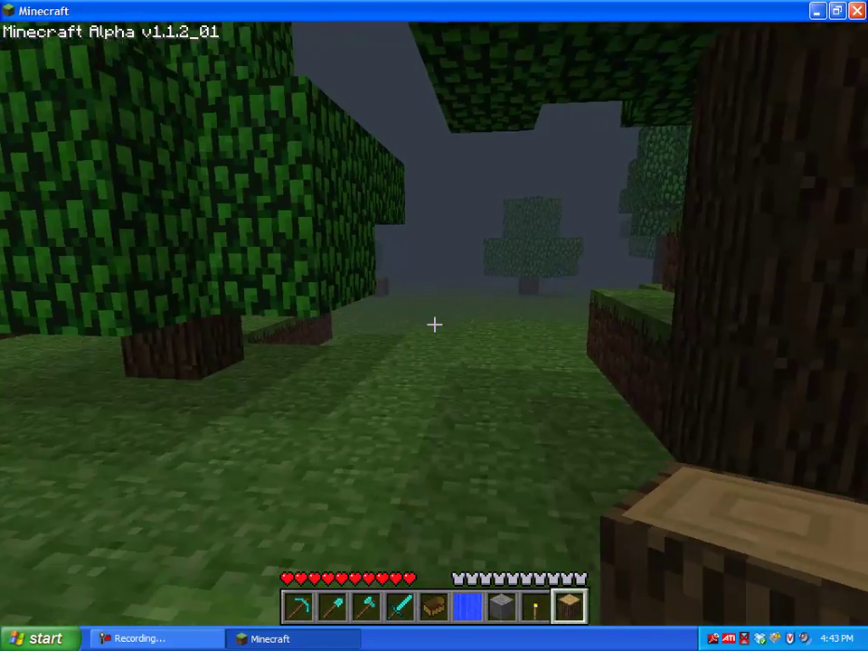
key("1")
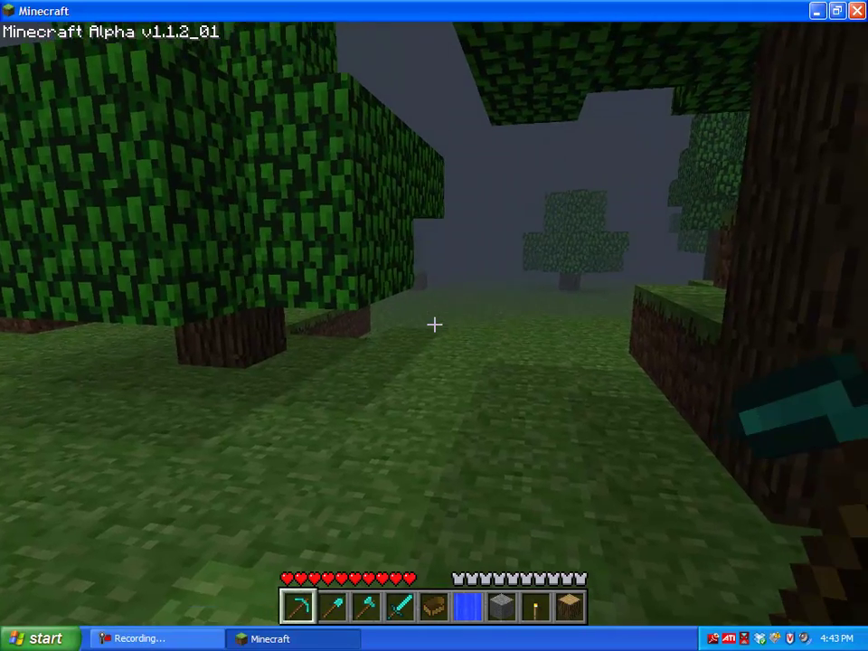
key("w")
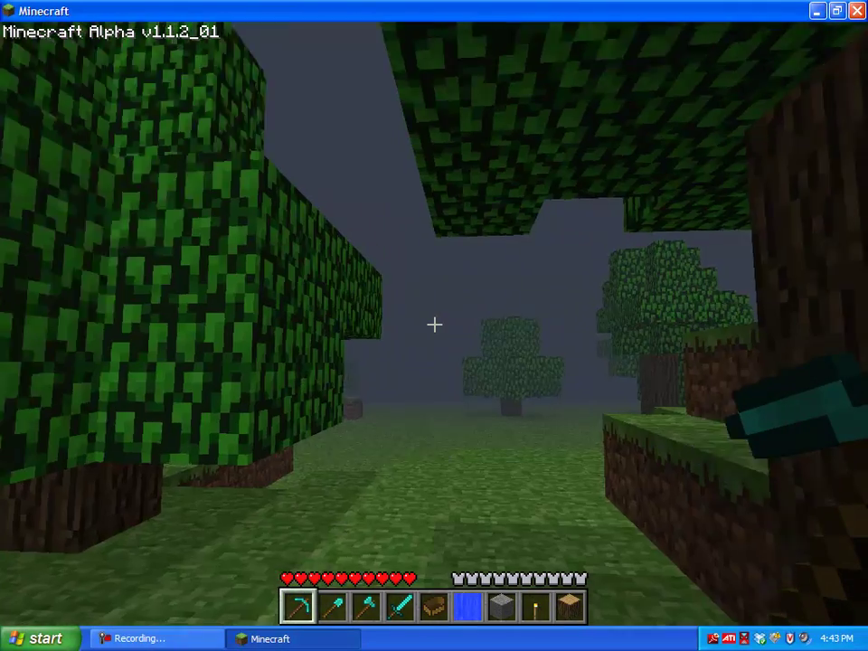